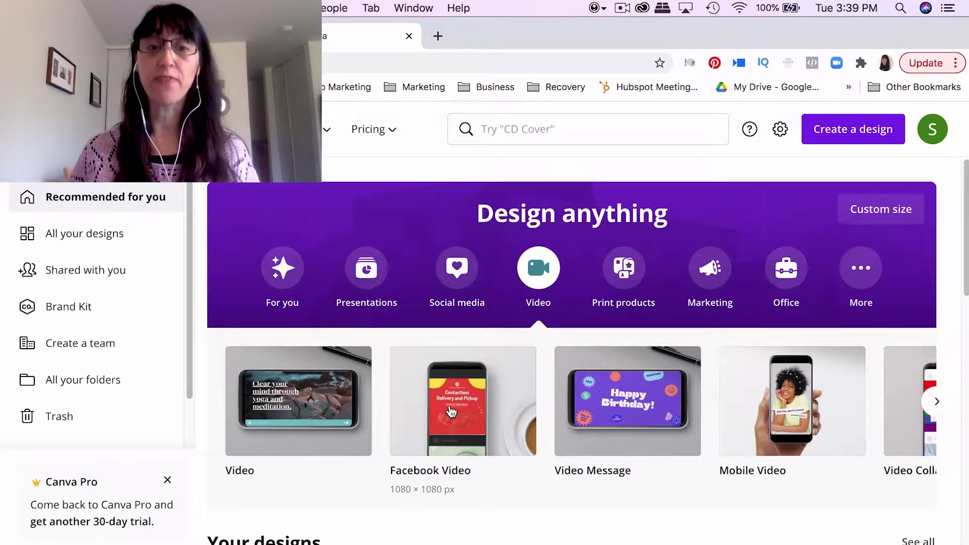
Step: Create a new blank 1080 × 1080 px Facebook Video design
{"action": "left_click", "coordinate": [451, 411]}
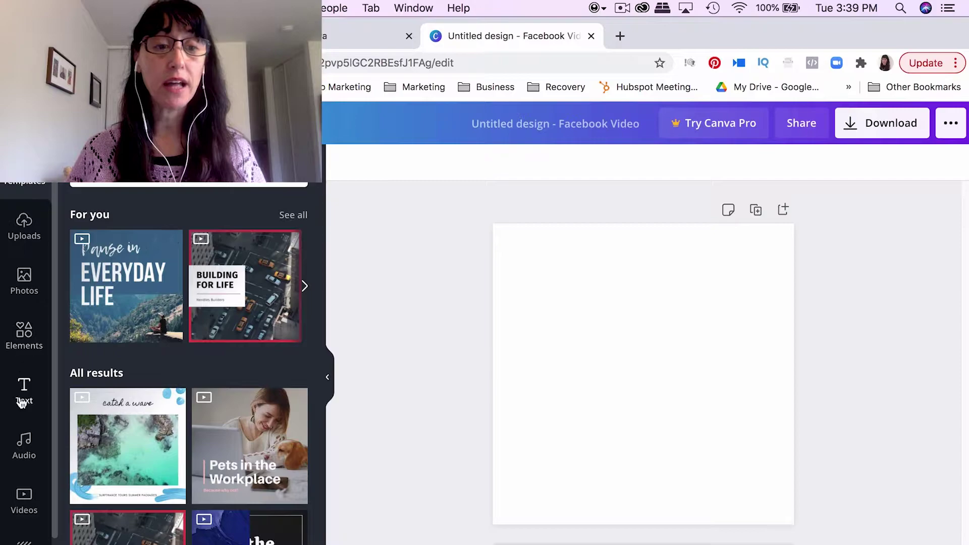
Step: Browse the categories in the Videos stock library
{"action": "left_click", "coordinate": [22, 504]}
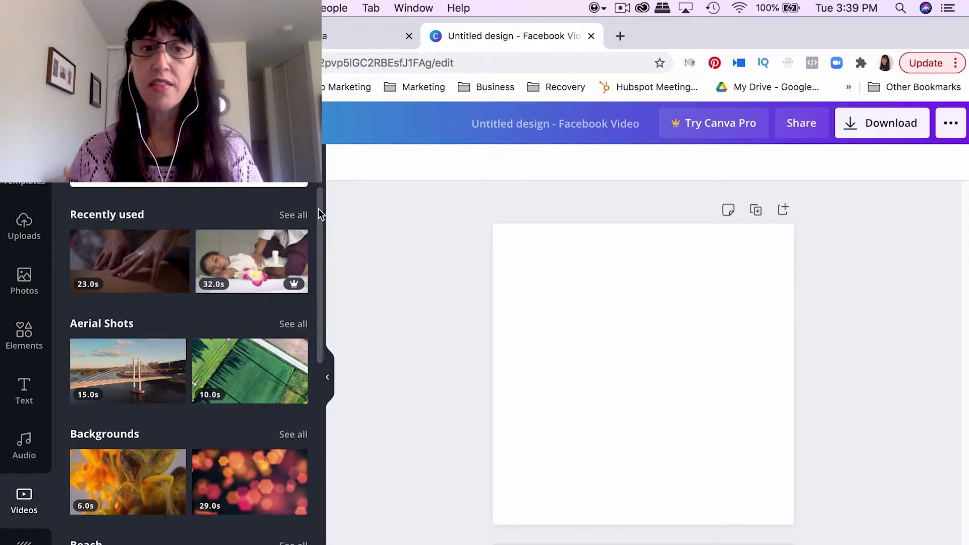
{"action": "left_click_drag", "start_coordinate": [318, 208], "coordinate": [316, 298]}
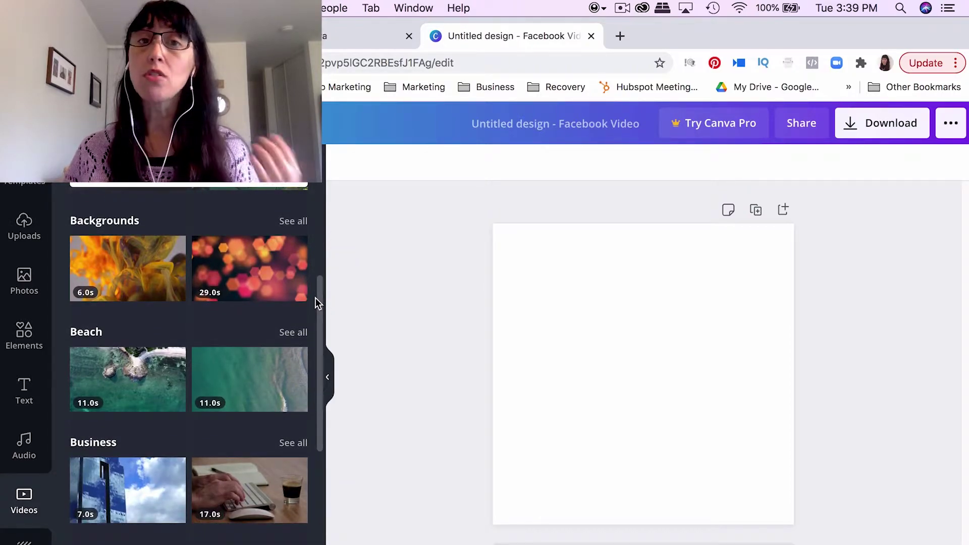
{"action": "scroll", "coordinate": [314, 298], "scroll_direction": "down", "scroll_amount": 1}
{"action": "scroll", "coordinate": [314, 298], "scroll_direction": "down", "scroll_amount": 6}
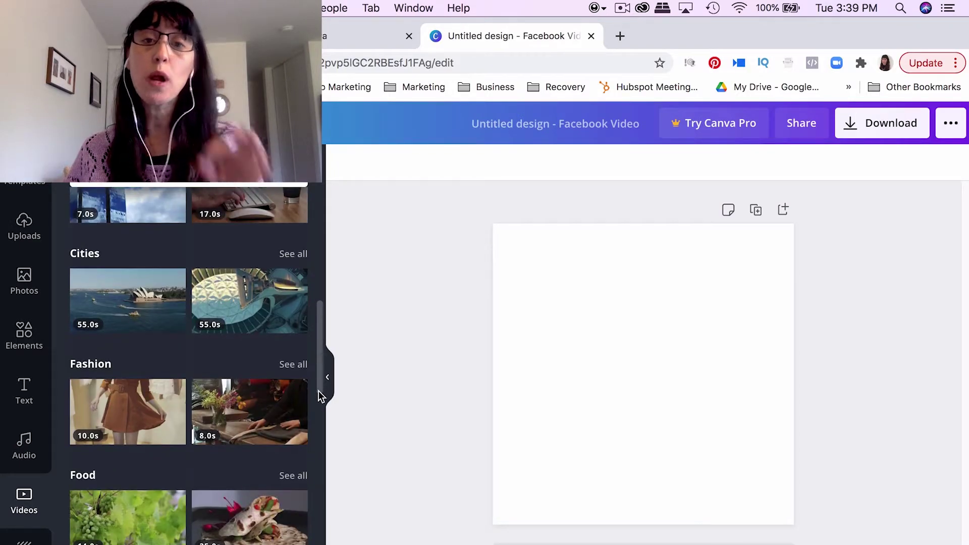
{"action": "mouse_move", "coordinate": [308, 389]}
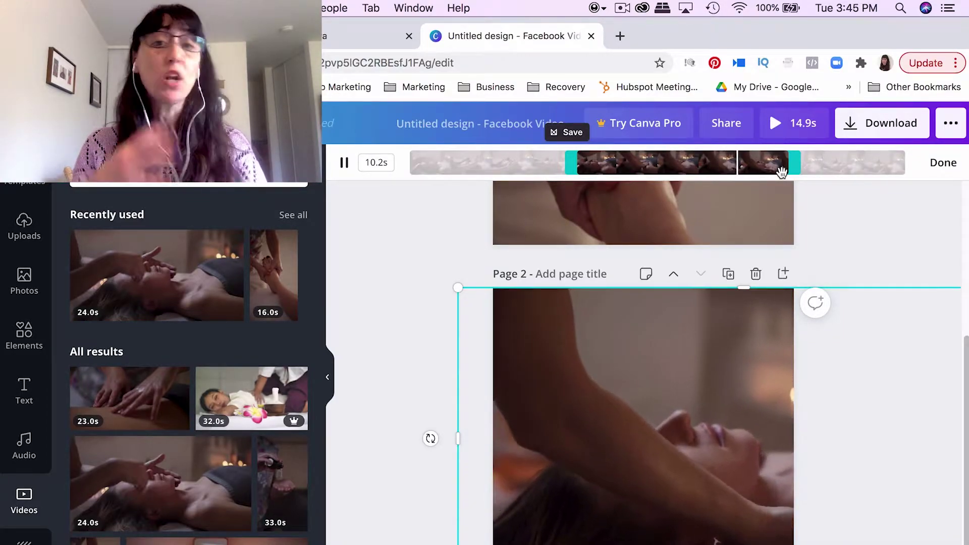
Step: Check the uploads, then add the 16-second massage clip from Recently used videos
{"action": "left_click", "coordinate": [19, 229]}
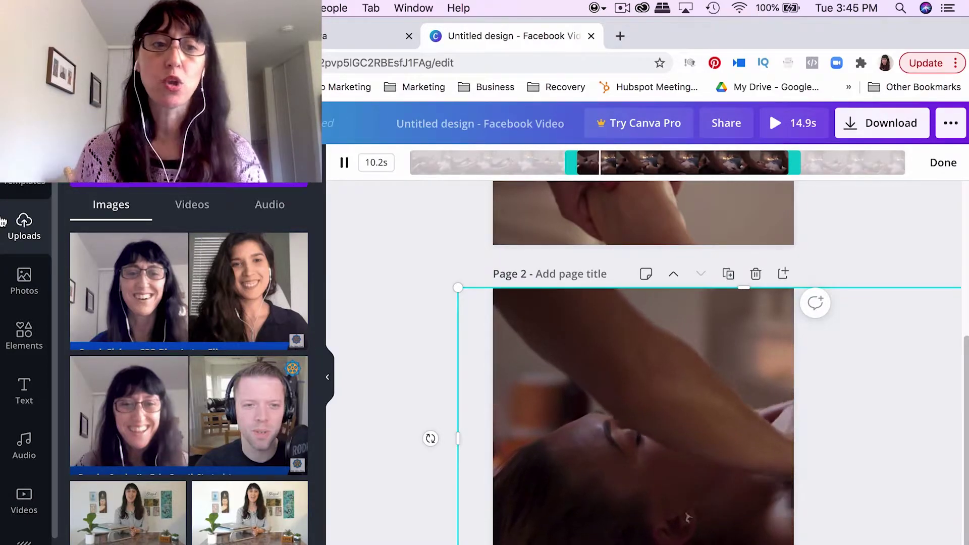
{"action": "left_click", "coordinate": [23, 499]}
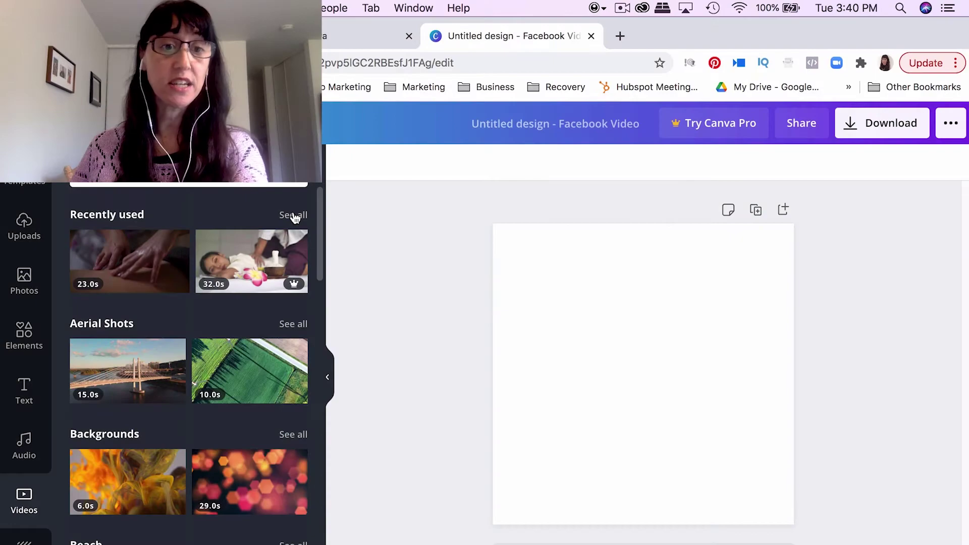
{"action": "left_click", "coordinate": [294, 212]}
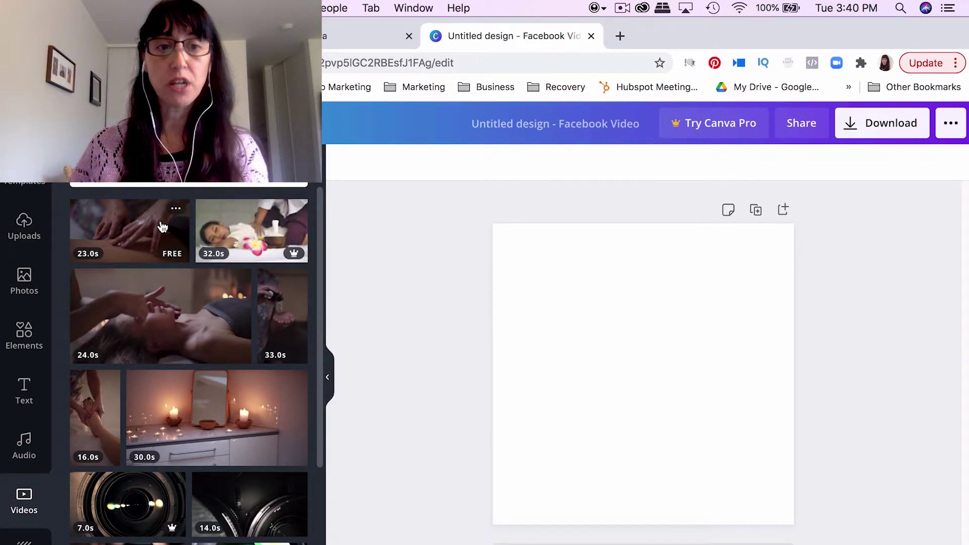
{"action": "left_click", "coordinate": [104, 402]}
Step: Enlarge the 16-second massage clip toward the page corners and align its top-left
{"action": "mouse_move", "coordinate": [635, 298]}
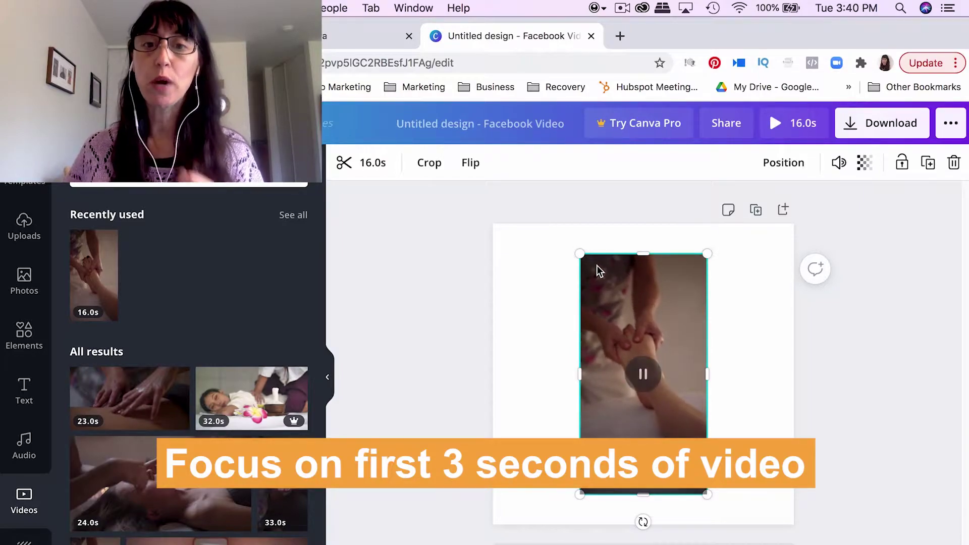
{"action": "left_click_drag", "start_coordinate": [584, 258], "coordinate": [530, 240]}
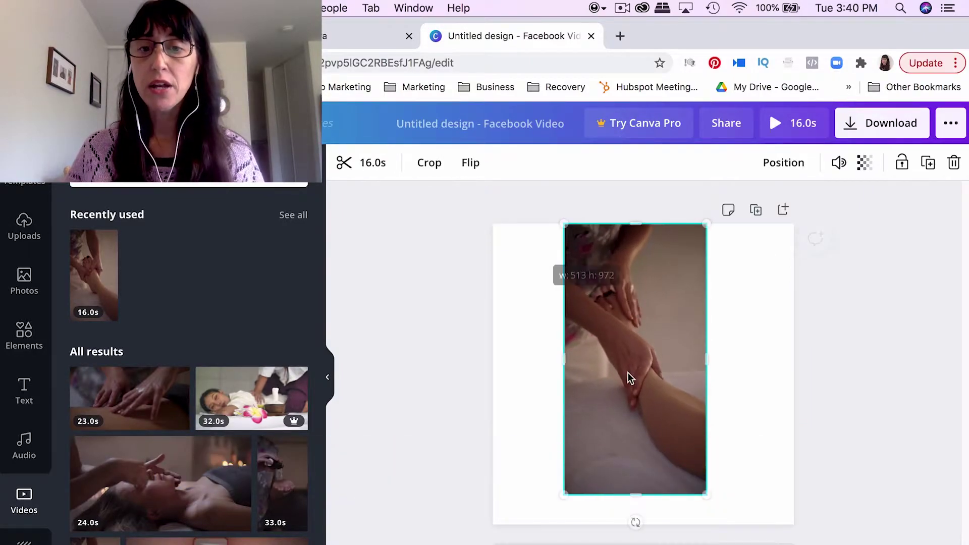
{"action": "left_click_drag", "start_coordinate": [563, 489], "coordinate": [493, 522]}
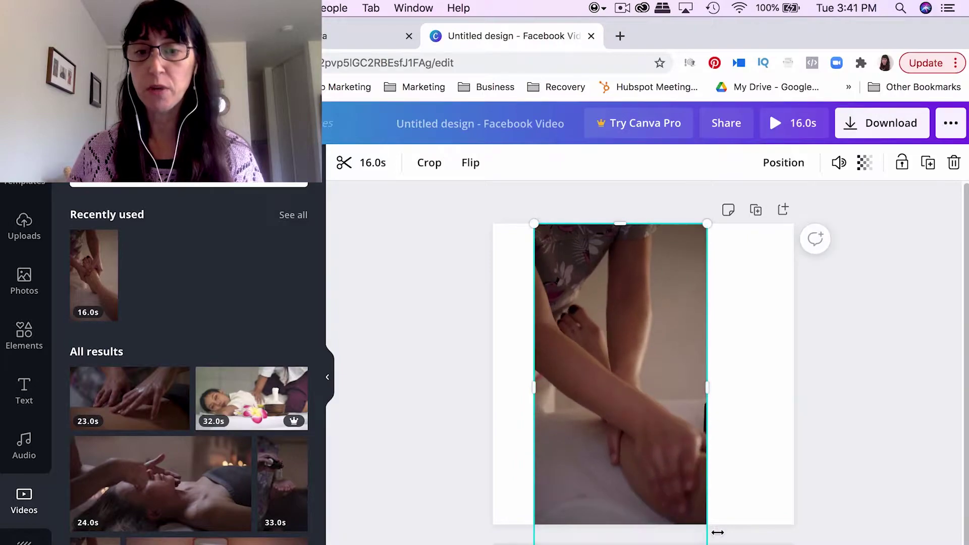
{"action": "left_click_drag", "start_coordinate": [708, 541], "coordinate": [817, 543]}
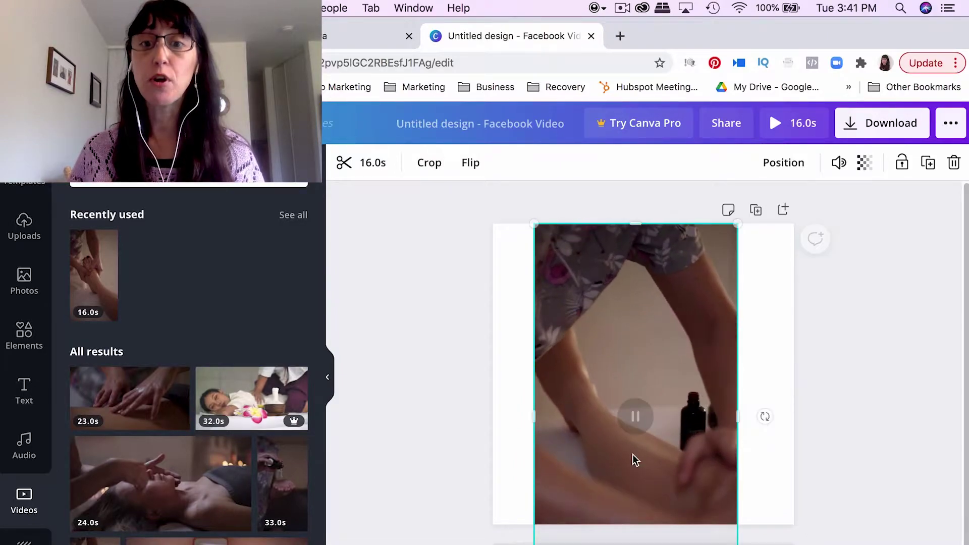
{"action": "left_click_drag", "start_coordinate": [534, 223], "coordinate": [491, 219]}
{"action": "left_click_drag", "start_coordinate": [593, 301], "coordinate": [597, 321]}
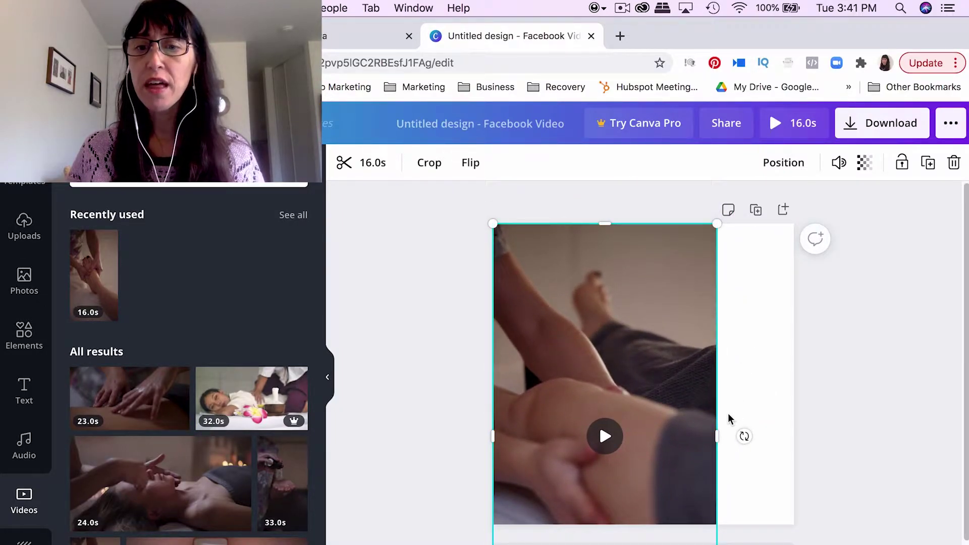
{"action": "left_click_drag", "start_coordinate": [716, 223], "coordinate": [814, 167]}
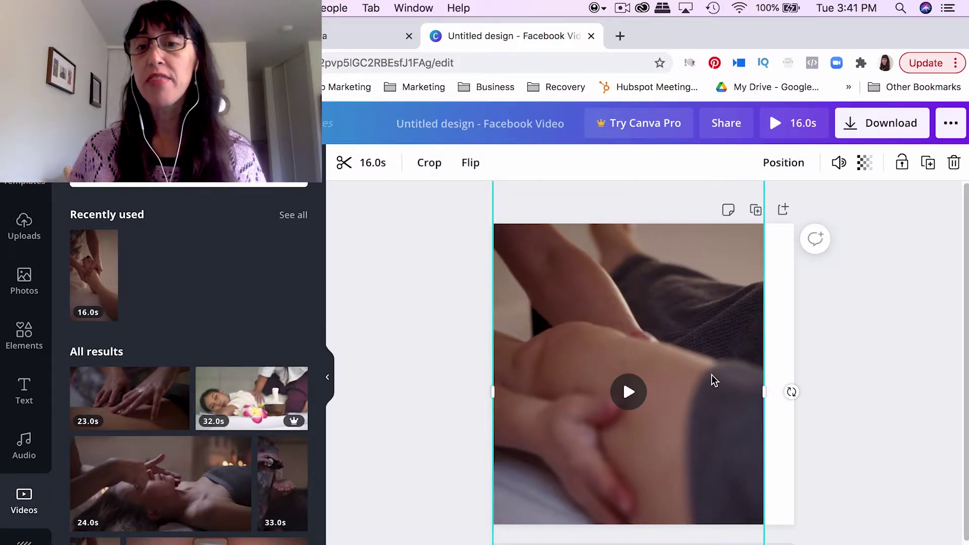
Step: Finish fitting the clip to cover the whole square page and preview it playing
{"action": "left_click_drag", "start_coordinate": [712, 380], "coordinate": [735, 439]}
{"action": "left_click_drag", "start_coordinate": [525, 199], "coordinate": [479, 192]}
{"action": "left_click_drag", "start_coordinate": [579, 255], "coordinate": [557, 307]}
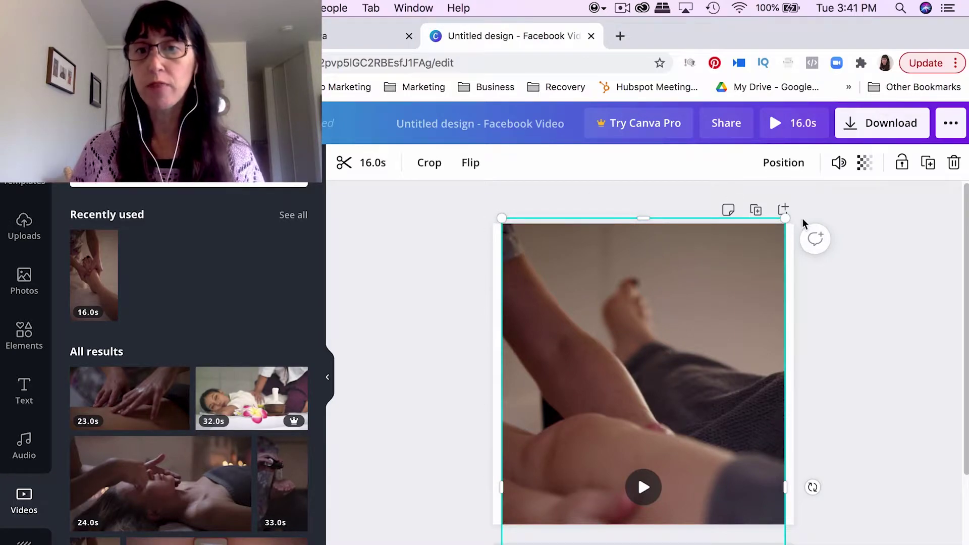
{"action": "left_click_drag", "start_coordinate": [785, 212], "coordinate": [802, 203]}
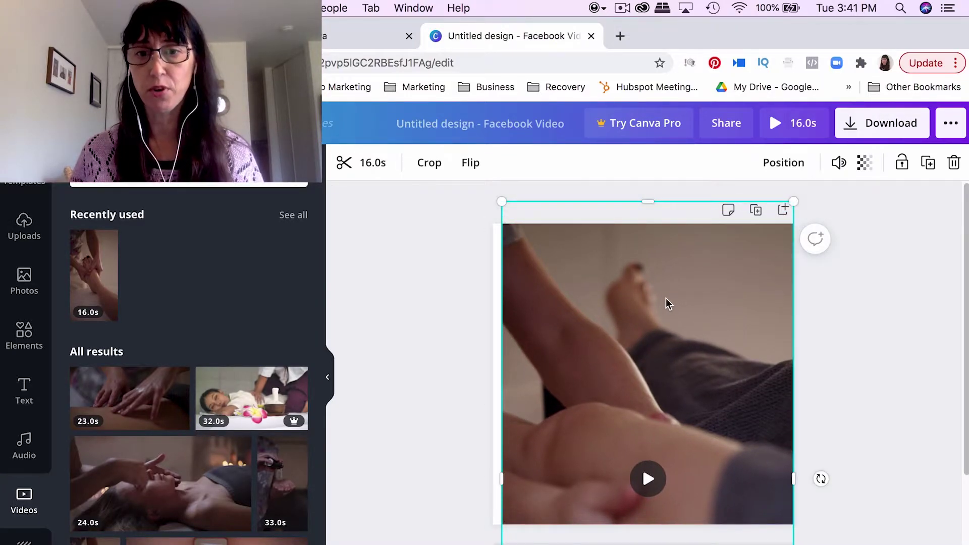
{"action": "left_click_drag", "start_coordinate": [668, 303], "coordinate": [621, 271]}
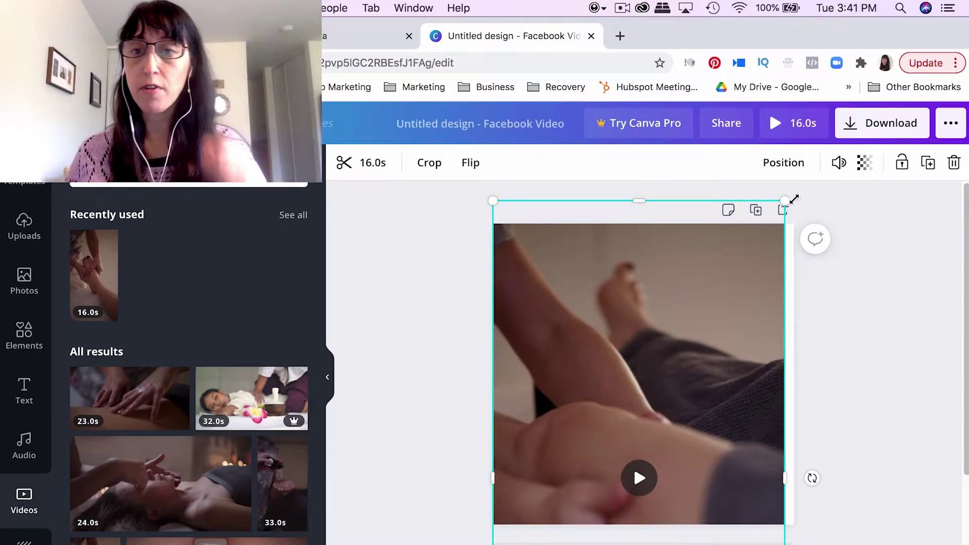
{"action": "left_click_drag", "start_coordinate": [793, 199], "coordinate": [803, 193]}
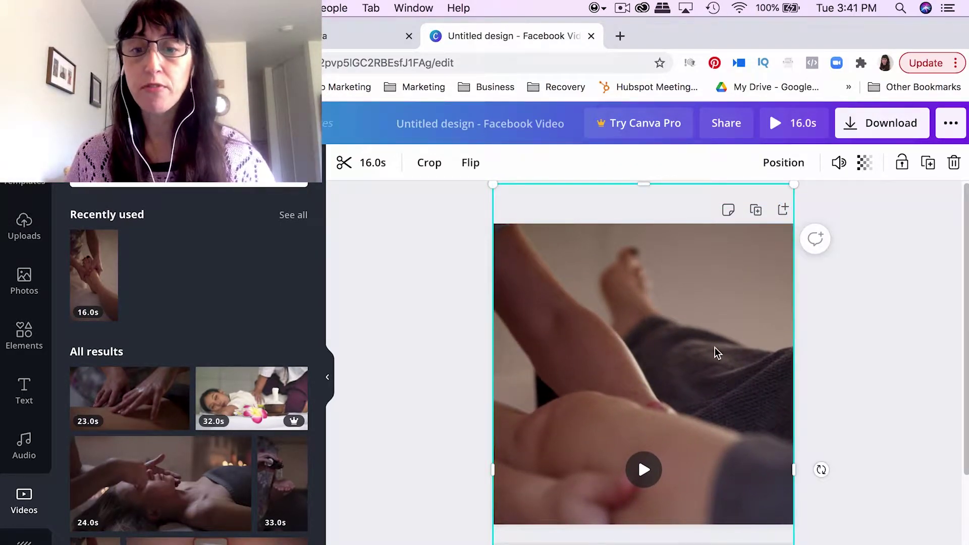
{"action": "left_click", "coordinate": [647, 469]}
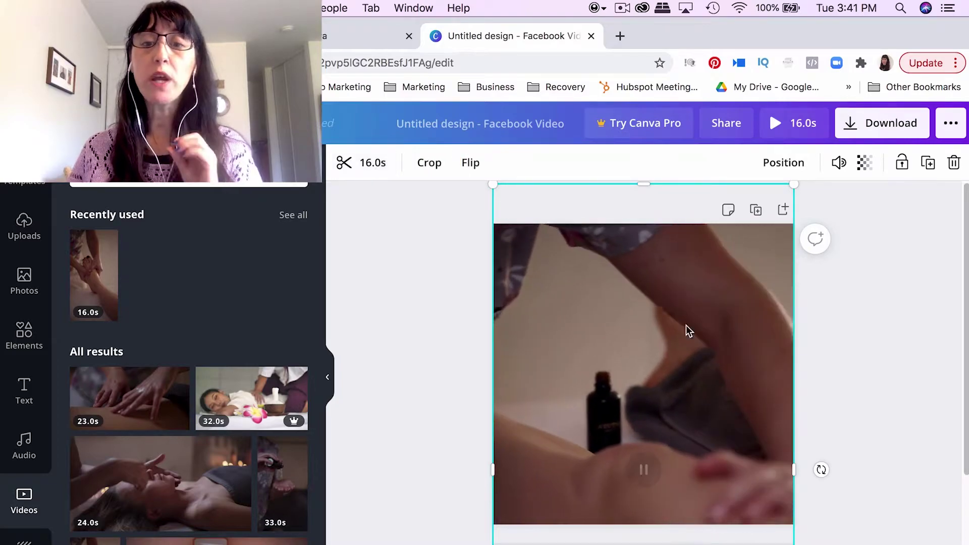
{"action": "left_click", "coordinate": [649, 420]}
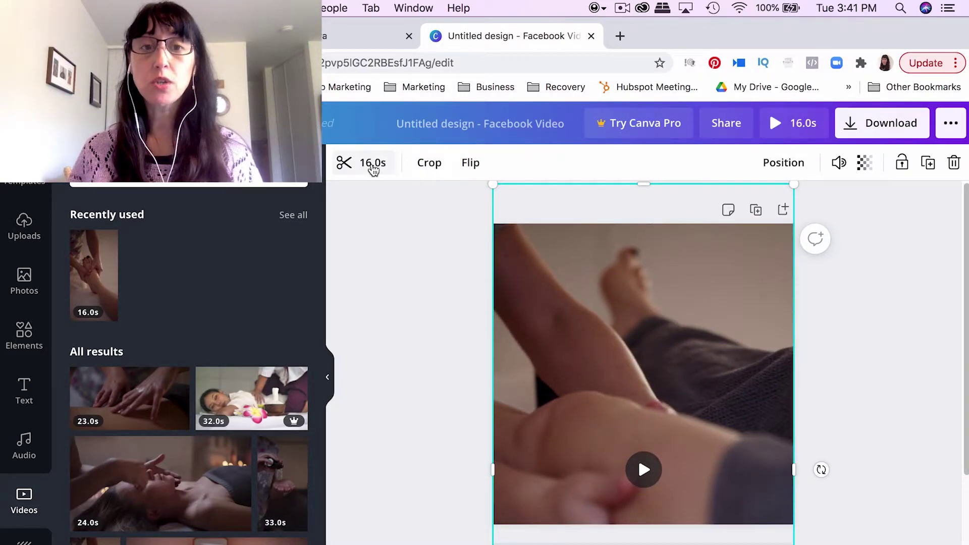
Step: Trim the foot massage clip from 16.0s to a 4.6-second section near its start
{"action": "left_click", "coordinate": [373, 163]}
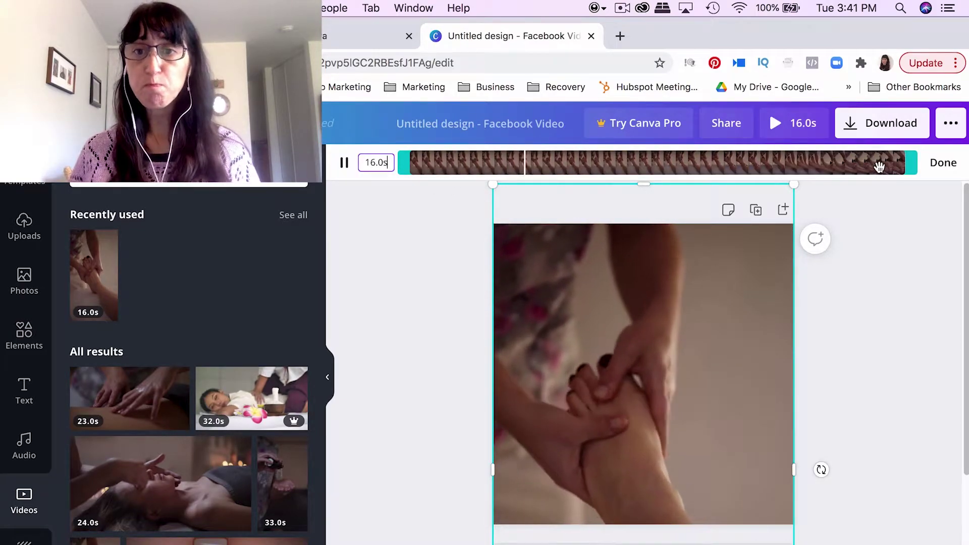
{"action": "left_click_drag", "start_coordinate": [911, 163], "coordinate": [469, 163]}
{"action": "left_click", "coordinate": [344, 163]}
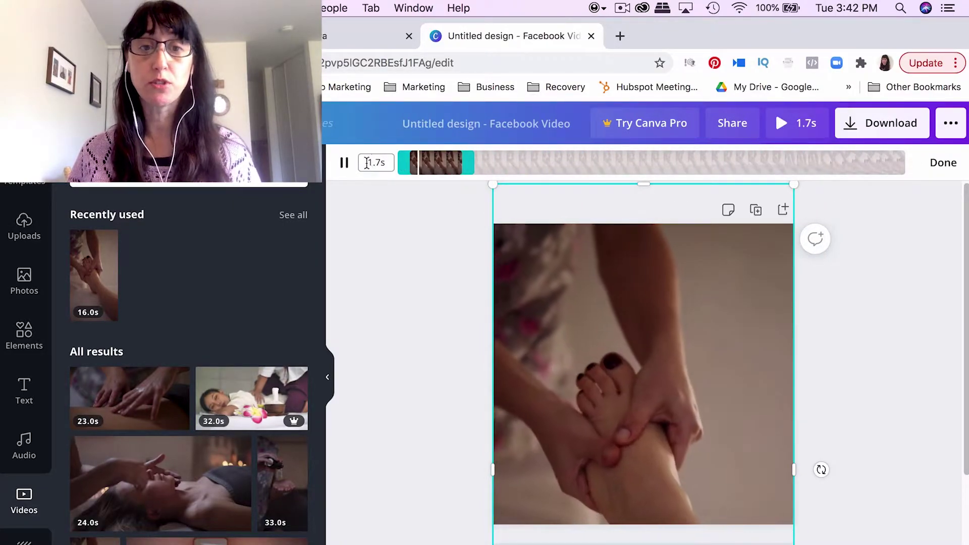
{"action": "left_click_drag", "start_coordinate": [473, 163], "coordinate": [543, 169]}
{"action": "left_click", "coordinate": [345, 162]}
{"action": "left_click_drag", "start_coordinate": [404, 163], "coordinate": [455, 167]}
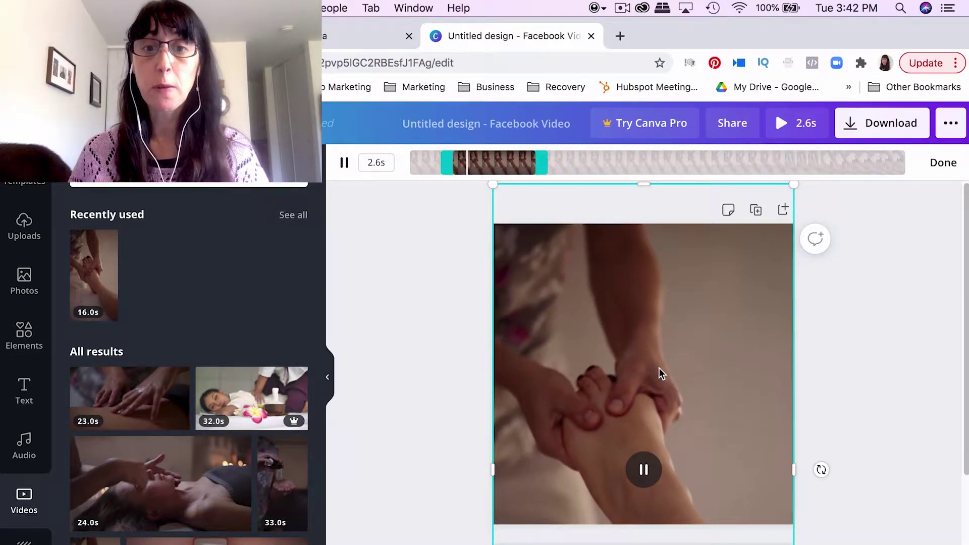
{"action": "left_click_drag", "start_coordinate": [545, 162], "coordinate": [620, 166]}
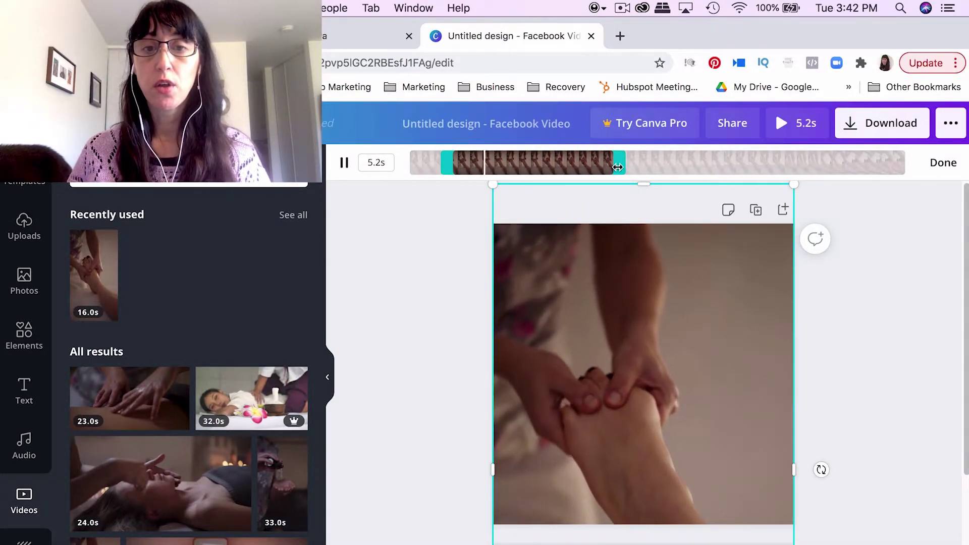
{"action": "left_click_drag", "start_coordinate": [446, 162], "coordinate": [473, 162]}
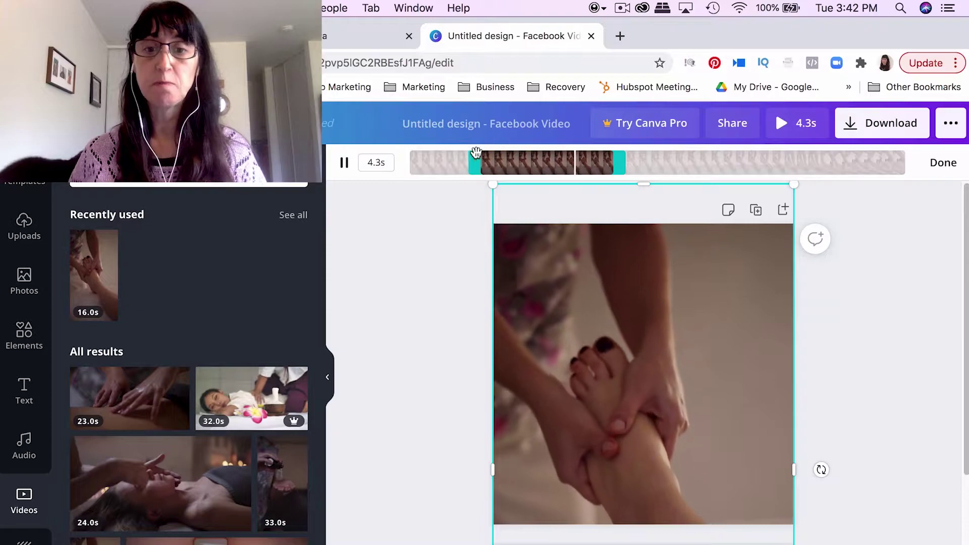
{"action": "left_click_drag", "start_coordinate": [476, 153], "coordinate": [464, 161]}
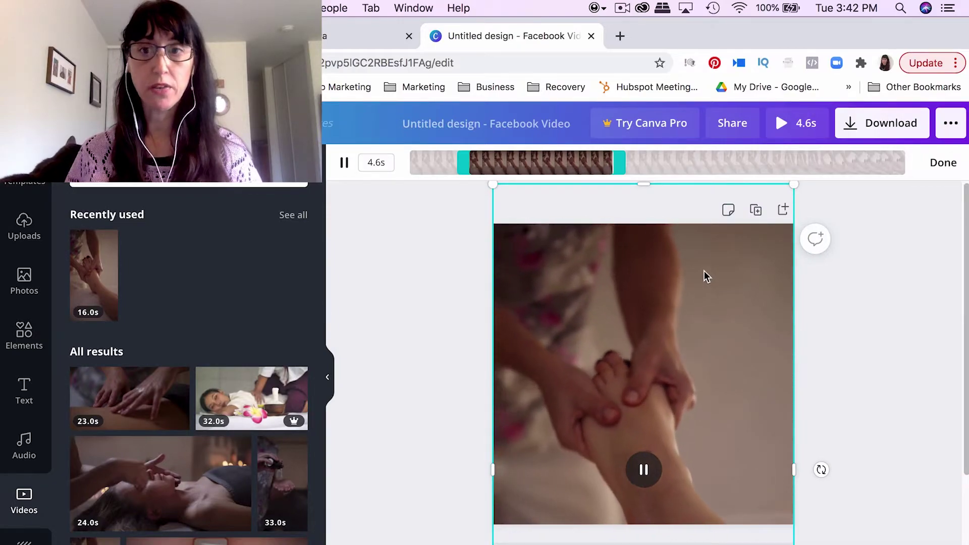
{"action": "left_click", "coordinate": [943, 164]}
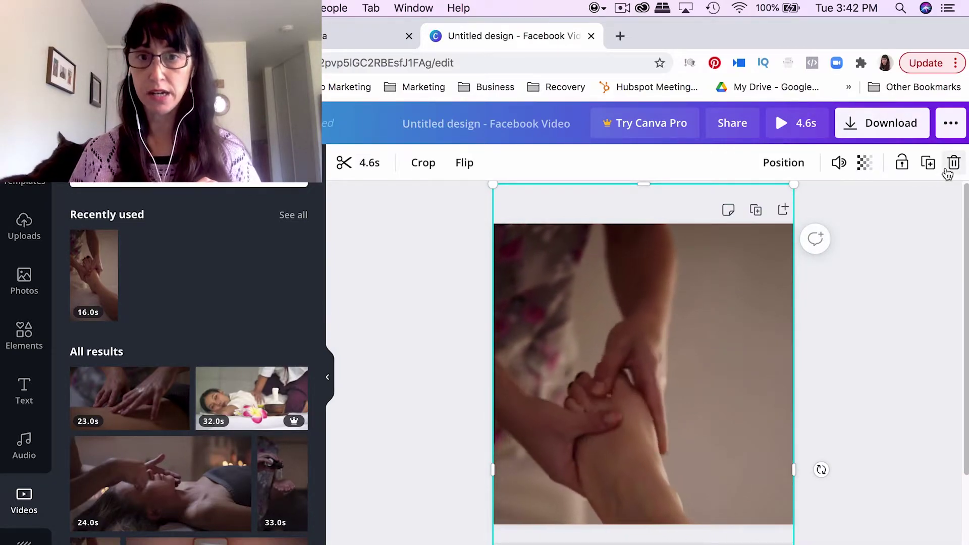
{"action": "left_click", "coordinate": [641, 462]}
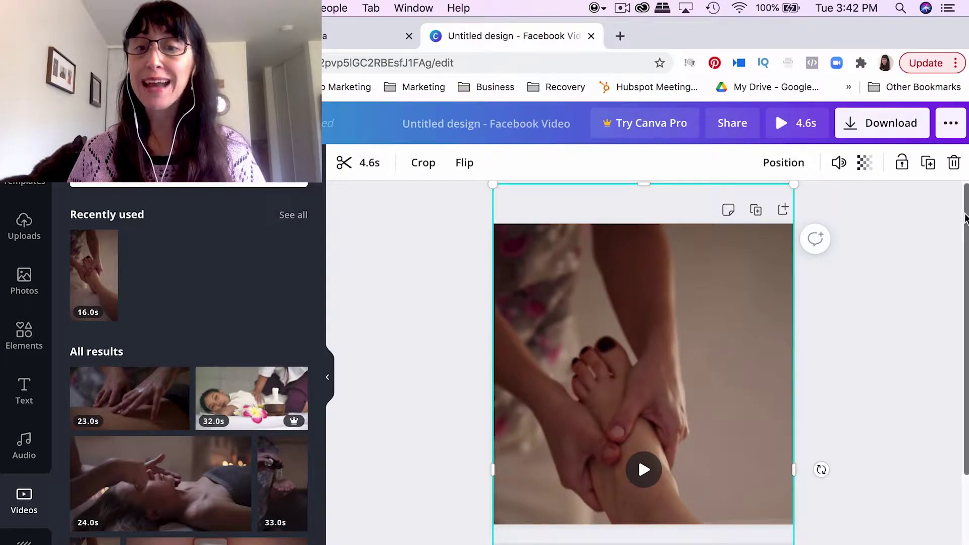
{"action": "scroll", "coordinate": [820, 467], "scroll_direction": "down", "scroll_amount": 2}
Step: Add a blank 5.0-second Page 2 after the clip and select it
{"action": "scroll", "coordinate": [725, 415], "scroll_direction": "up", "scroll_amount": 2}
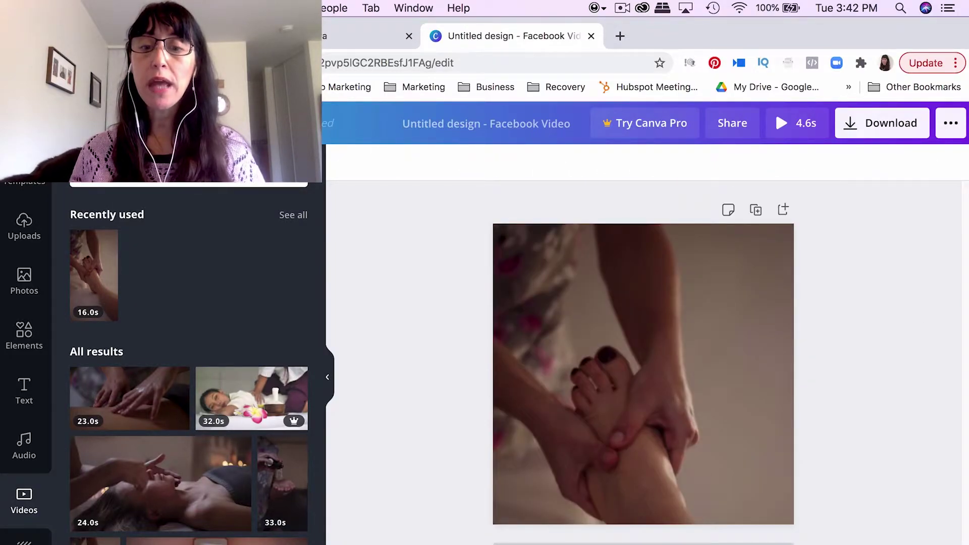
{"action": "left_click", "coordinate": [698, 544]}
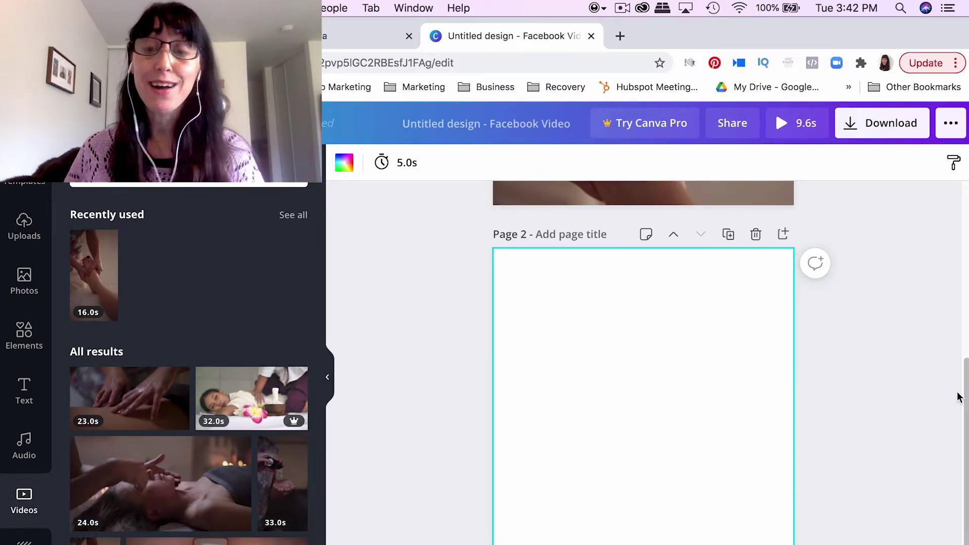
{"action": "left_click_drag", "start_coordinate": [965, 399], "coordinate": [953, 233]}
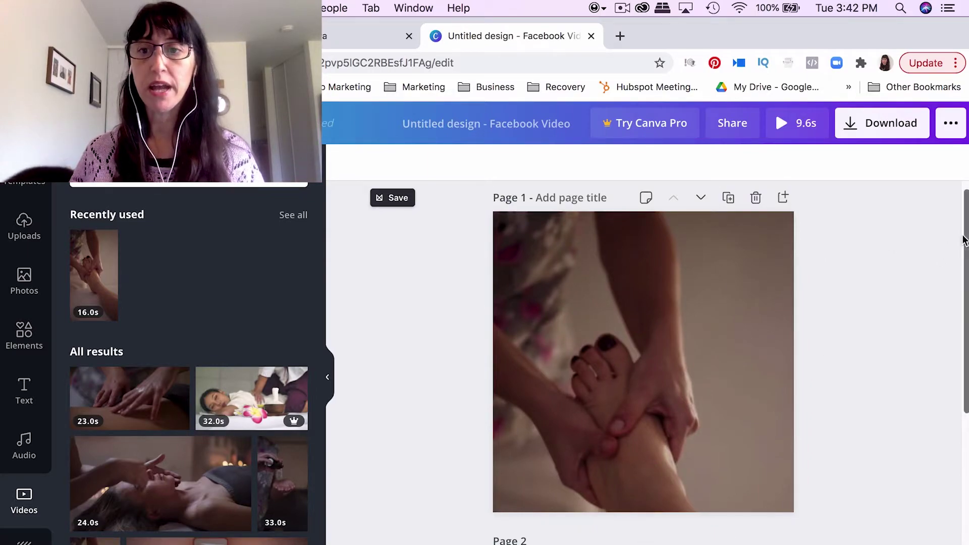
{"action": "scroll", "coordinate": [953, 308], "scroll_direction": "down", "scroll_amount": 5}
{"action": "left_click", "coordinate": [644, 380]}
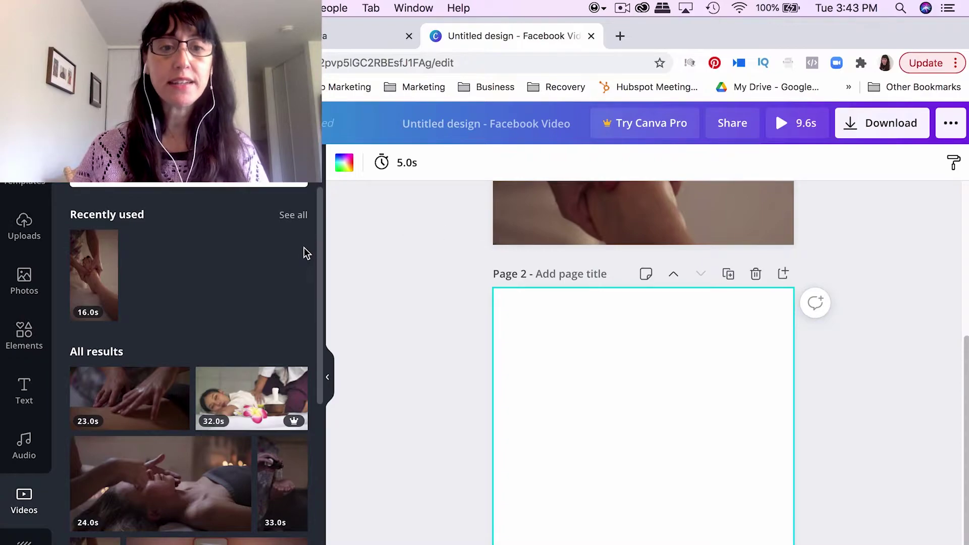
Step: Add the 24-second face-massage clip to Page 2 and begin enlarging it
{"action": "left_click", "coordinate": [161, 492]}
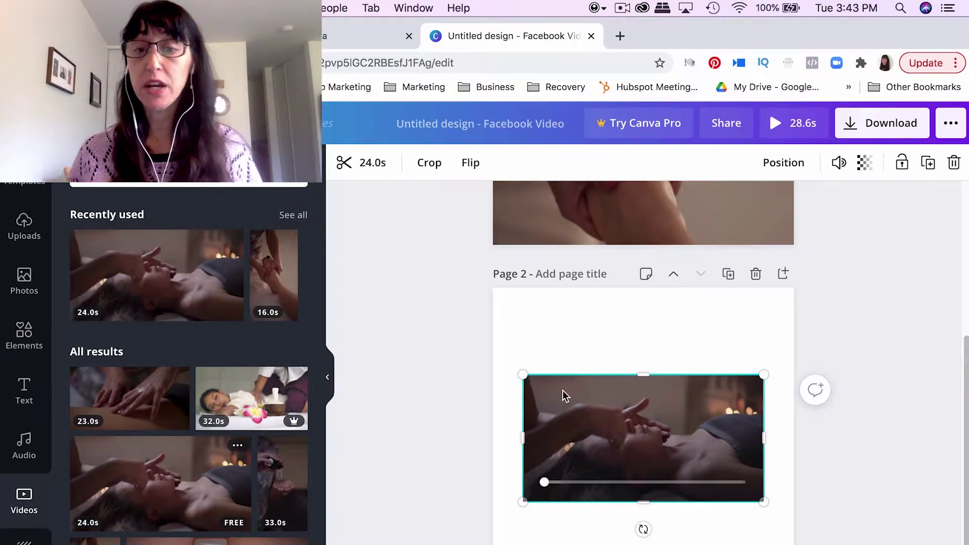
{"action": "left_click_drag", "start_coordinate": [516, 358], "coordinate": [458, 327]}
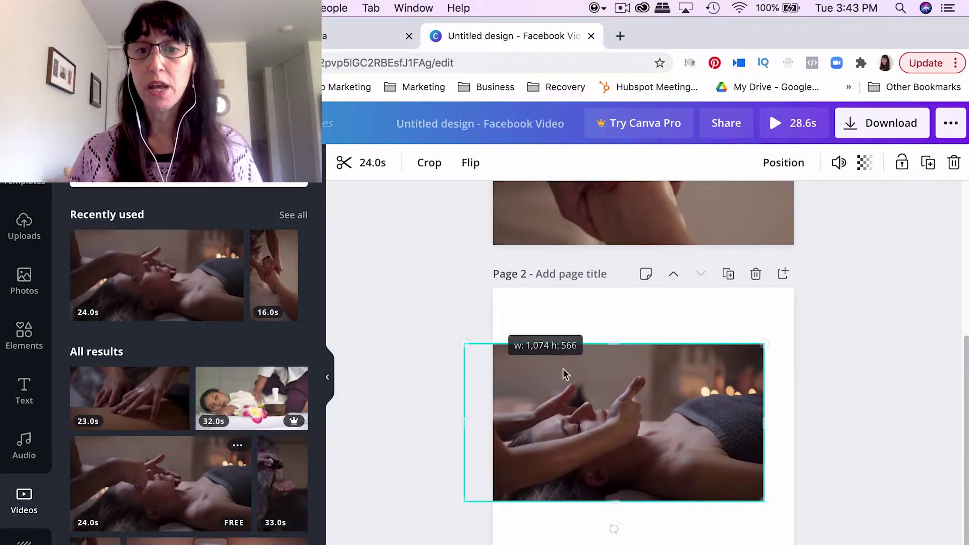
{"action": "left_click_drag", "start_coordinate": [586, 394], "coordinate": [614, 397]}
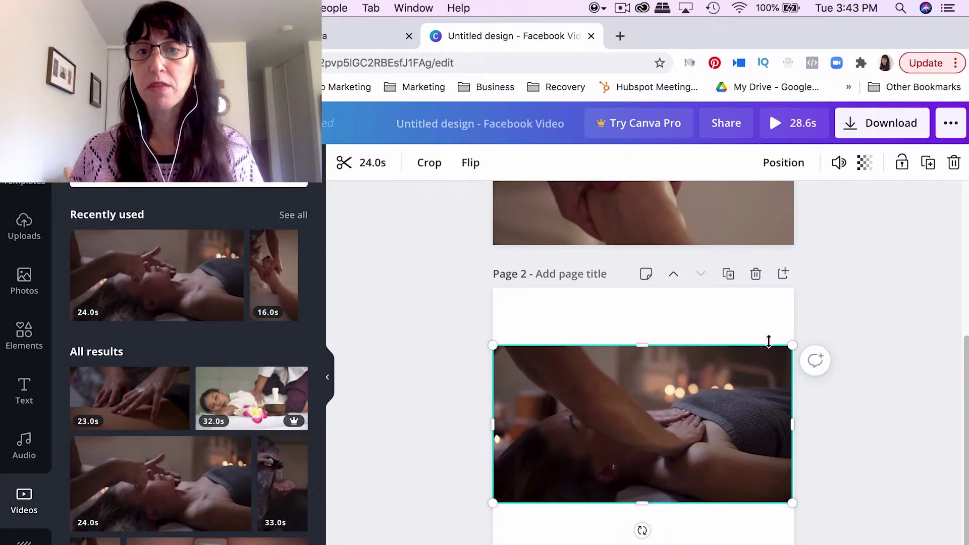
{"action": "left_click_drag", "start_coordinate": [796, 335], "coordinate": [832, 323]}
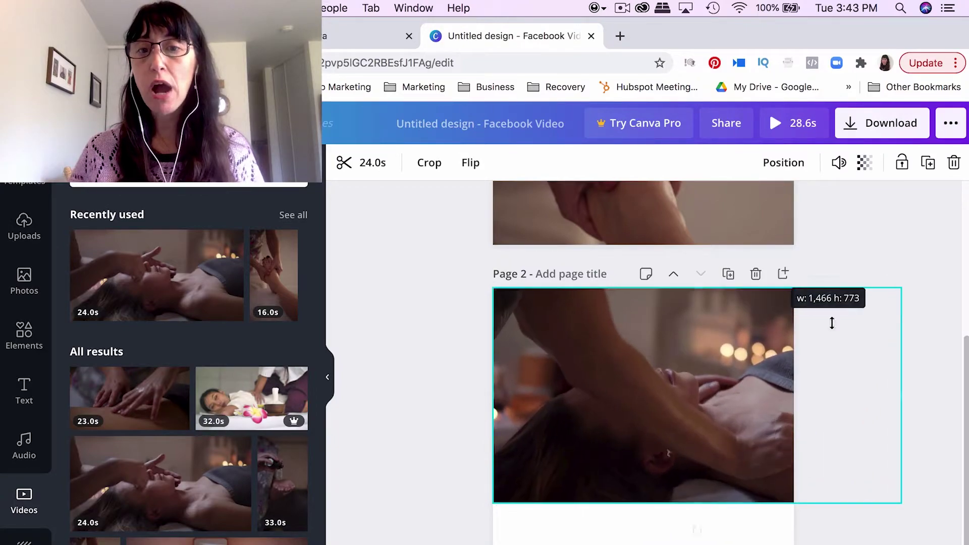
{"action": "left_click_drag", "start_coordinate": [695, 453], "coordinate": [701, 482]}
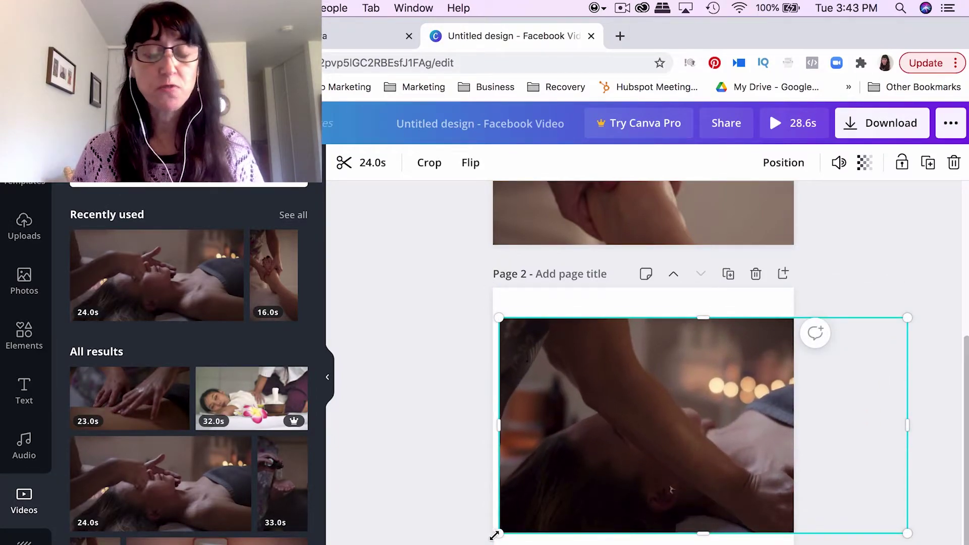
{"action": "left_click_drag", "start_coordinate": [494, 535], "coordinate": [446, 544]}
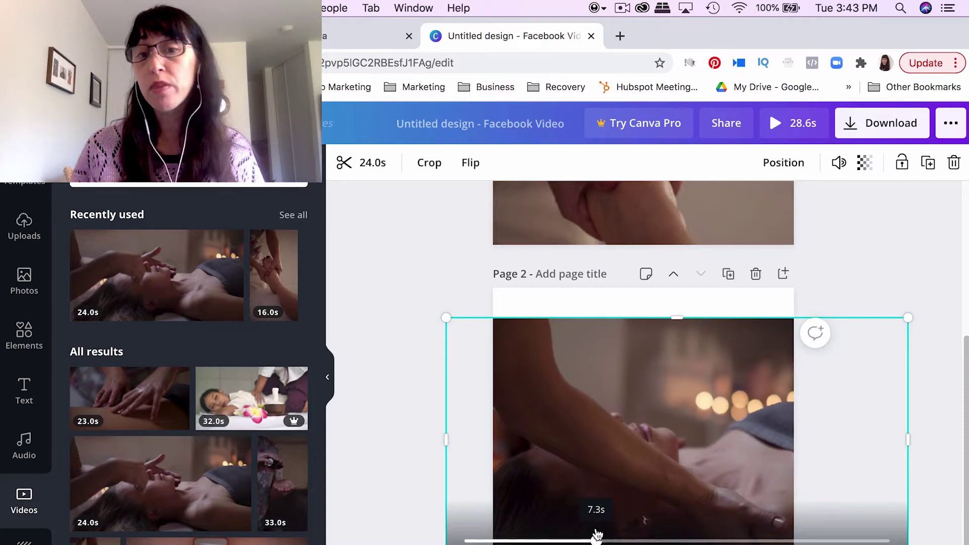
{"action": "left_click_drag", "start_coordinate": [643, 476], "coordinate": [678, 465]}
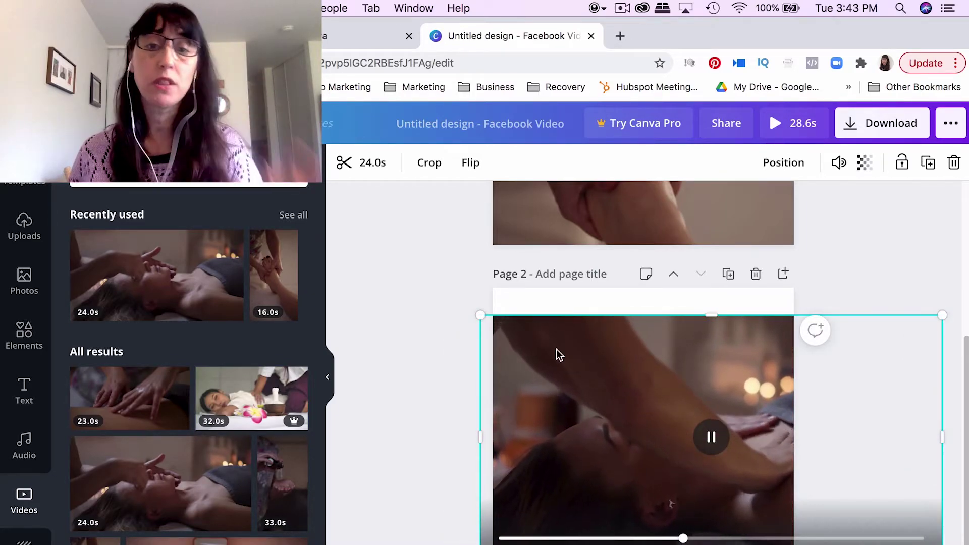
Step: Enlarge and recentre the face-massage video until it covers the whole page
{"action": "left_click_drag", "start_coordinate": [480, 312], "coordinate": [453, 292]}
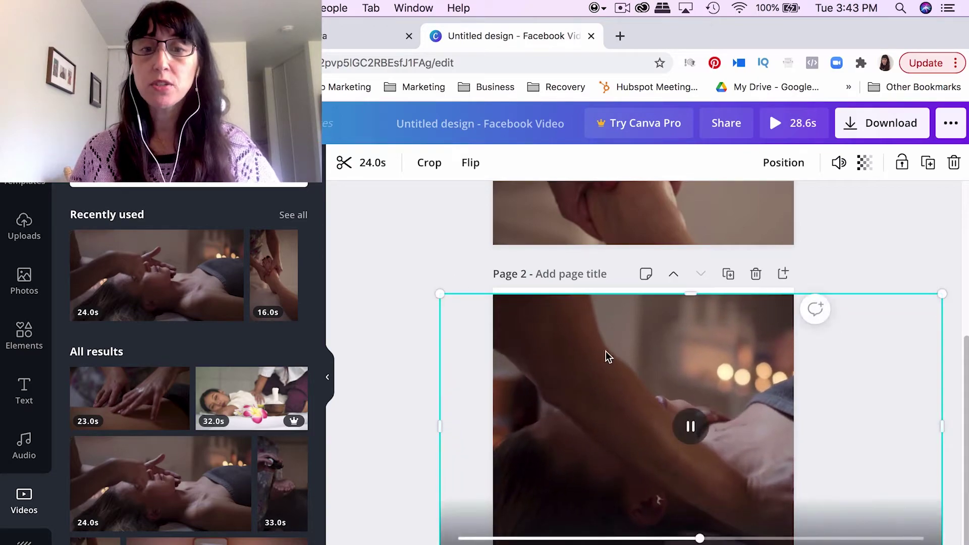
{"action": "left_click_drag", "start_coordinate": [629, 348], "coordinate": [649, 346]}
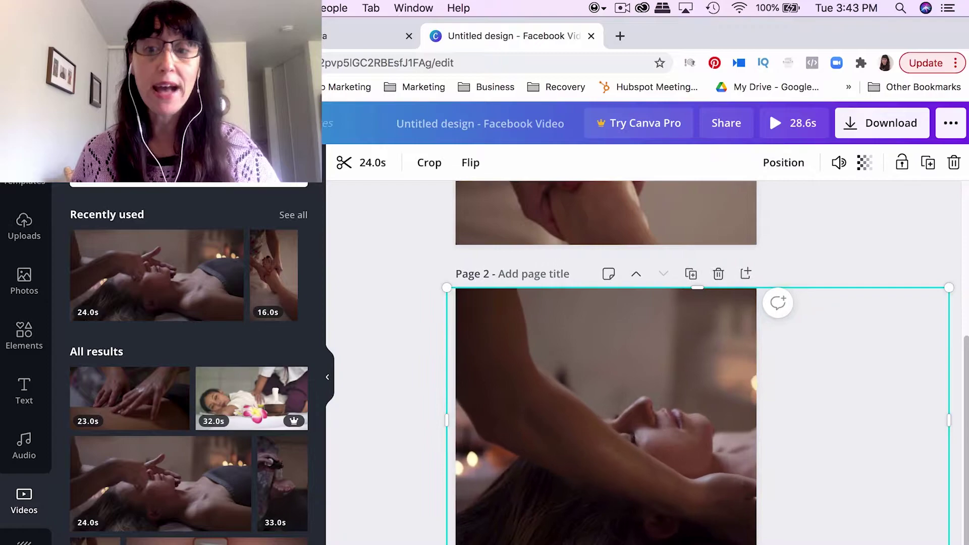
{"action": "left_click", "coordinate": [869, 478]}
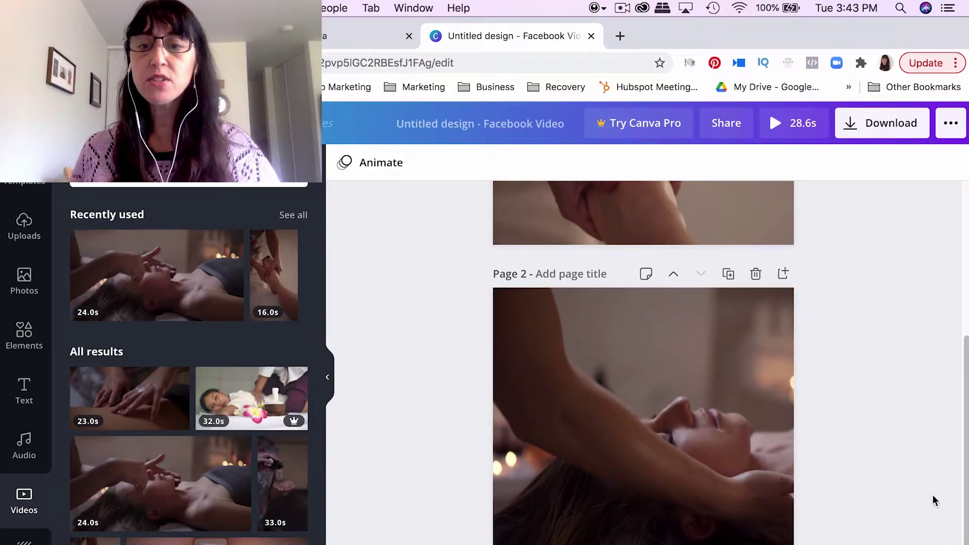
{"action": "left_click", "coordinate": [682, 404]}
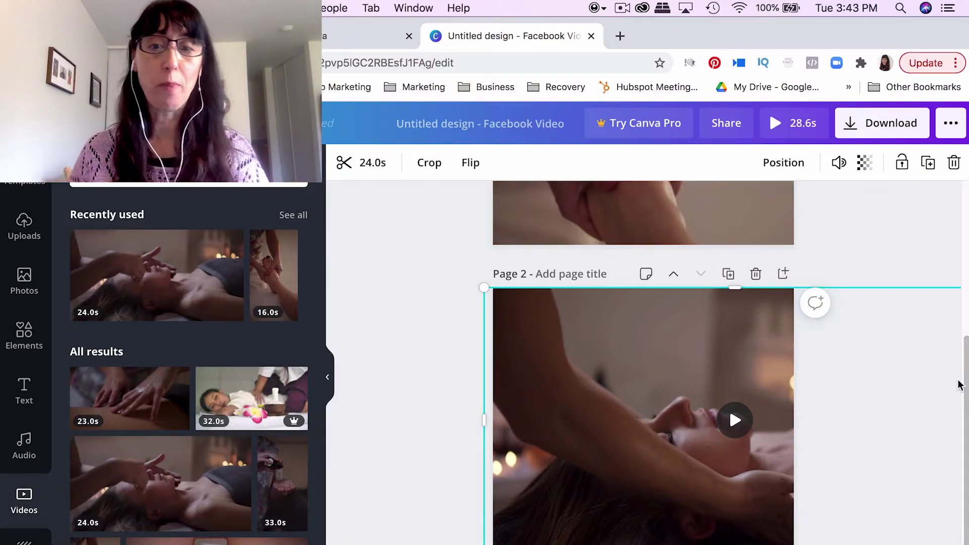
{"action": "left_click_drag", "start_coordinate": [483, 544], "coordinate": [415, 544]}
{"action": "left_click_drag", "start_coordinate": [651, 520], "coordinate": [694, 520]}
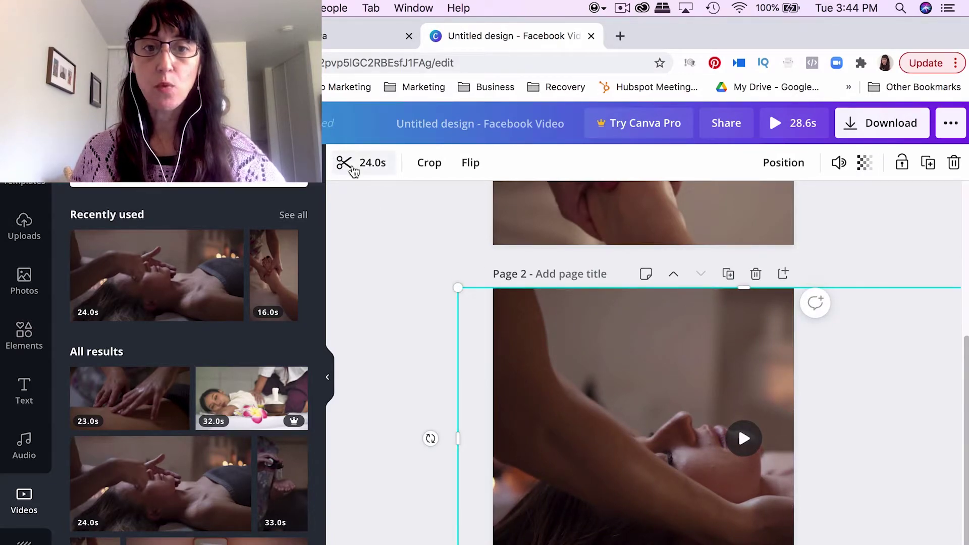
Step: Trim the Page 2 clip to 10.2 seconds and add a blank 5.0-second Page 3
{"action": "left_click", "coordinate": [356, 170]}
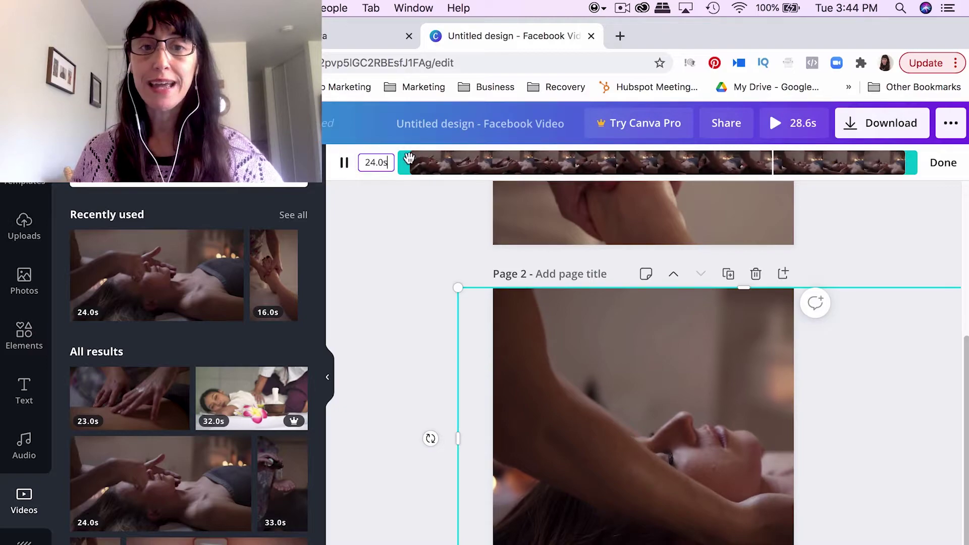
{"action": "left_click_drag", "start_coordinate": [410, 161], "coordinate": [518, 165]}
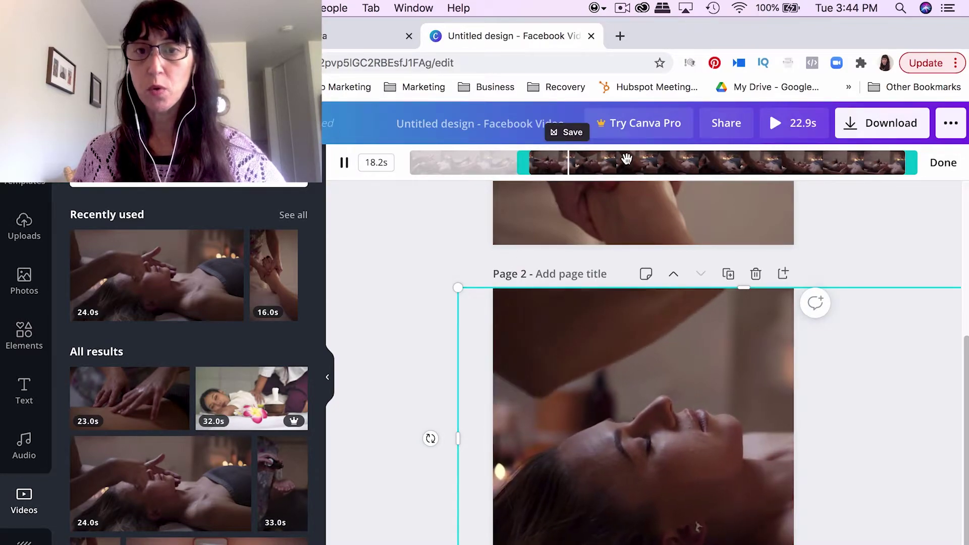
{"action": "left_click_drag", "start_coordinate": [911, 162], "coordinate": [844, 174]}
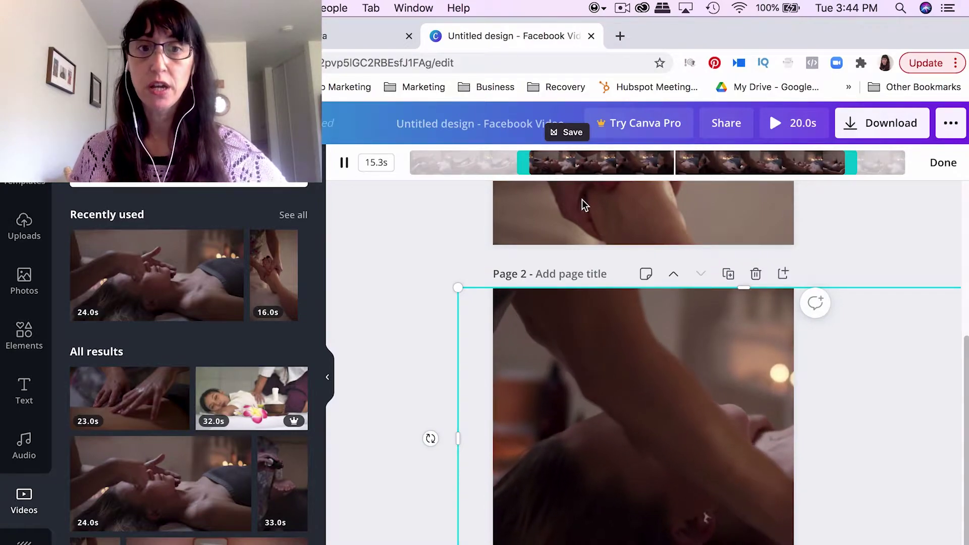
{"action": "left_click_drag", "start_coordinate": [851, 164], "coordinate": [739, 168]}
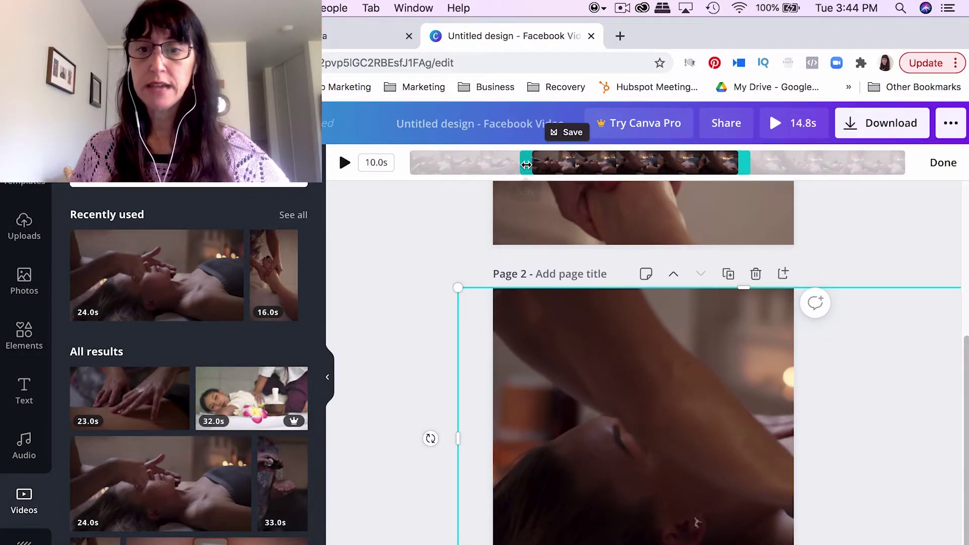
{"action": "left_click_drag", "start_coordinate": [526, 165], "coordinate": [573, 170]}
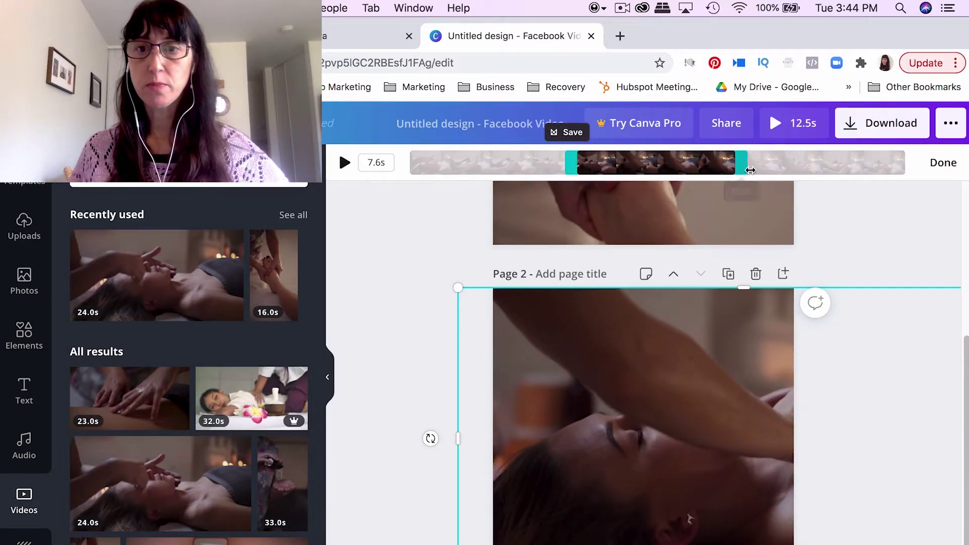
{"action": "left_click_drag", "start_coordinate": [751, 171], "coordinate": [798, 172]}
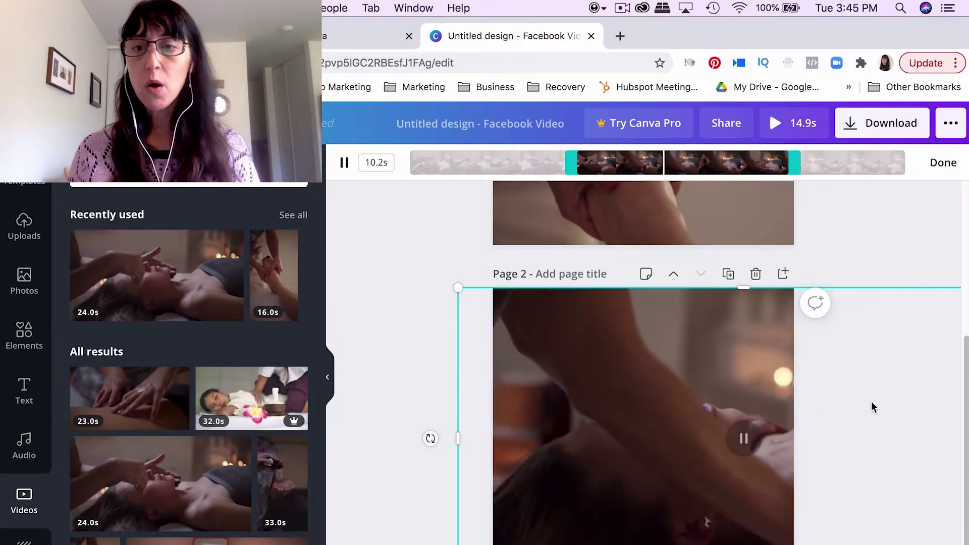
{"action": "scroll", "coordinate": [958, 417], "scroll_direction": "down", "scroll_amount": 2}
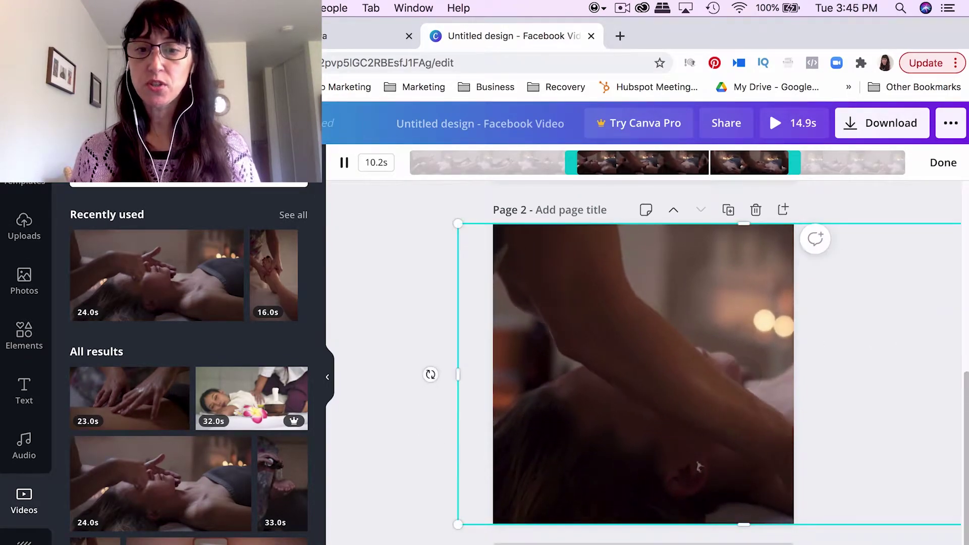
{"action": "key", "text": "super+Return"}
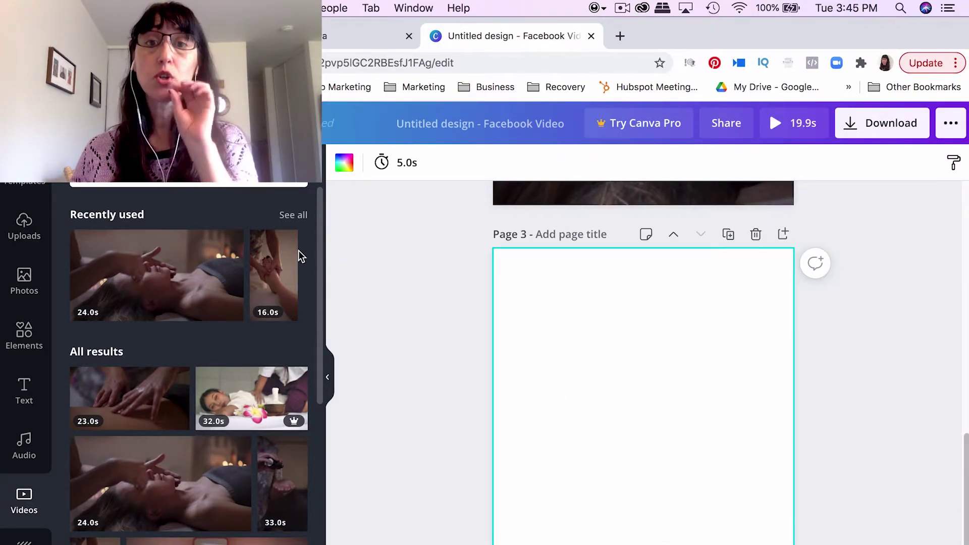
Step: Add the 23-second hand-massage clip to Page 3 and start enlarging it
{"action": "mouse_move", "coordinate": [298, 258]}
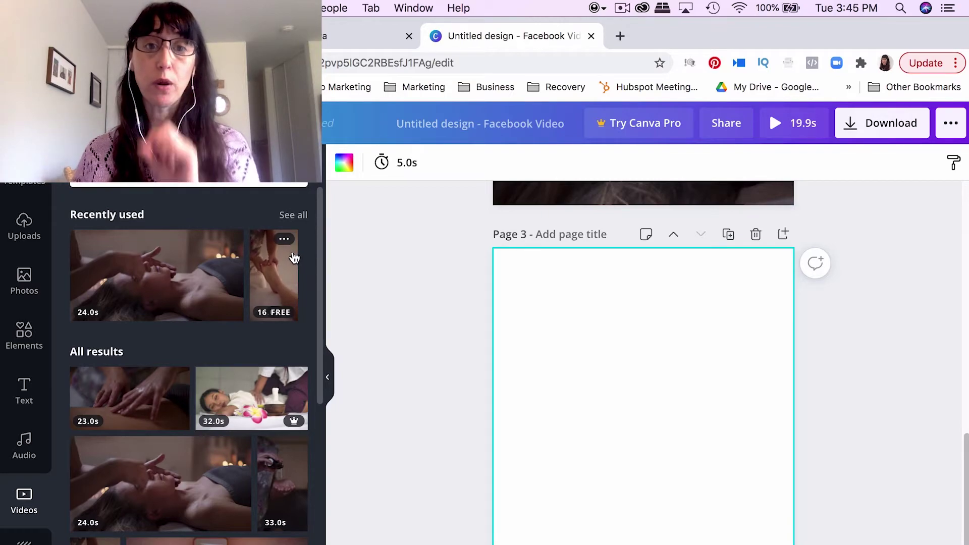
{"action": "mouse_move", "coordinate": [213, 299]}
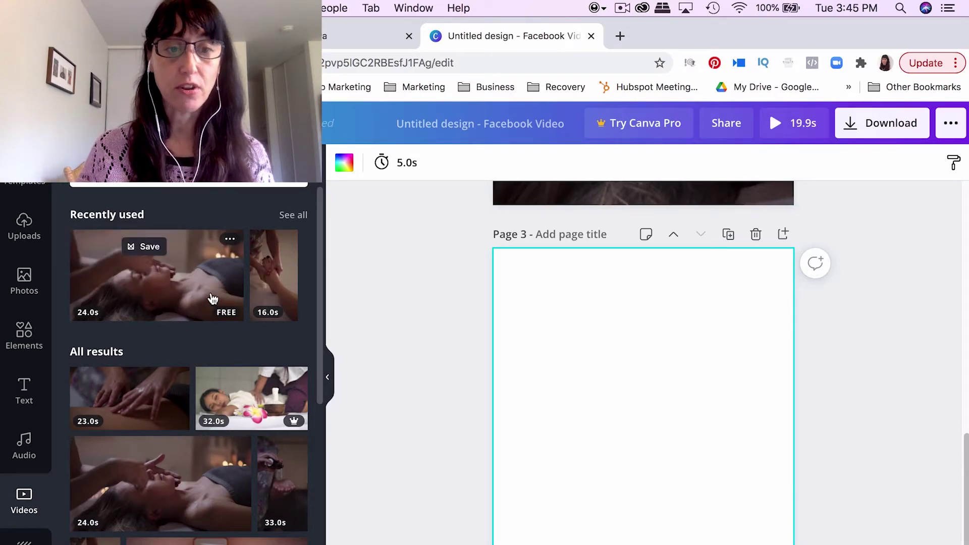
{"action": "left_click", "coordinate": [159, 389]}
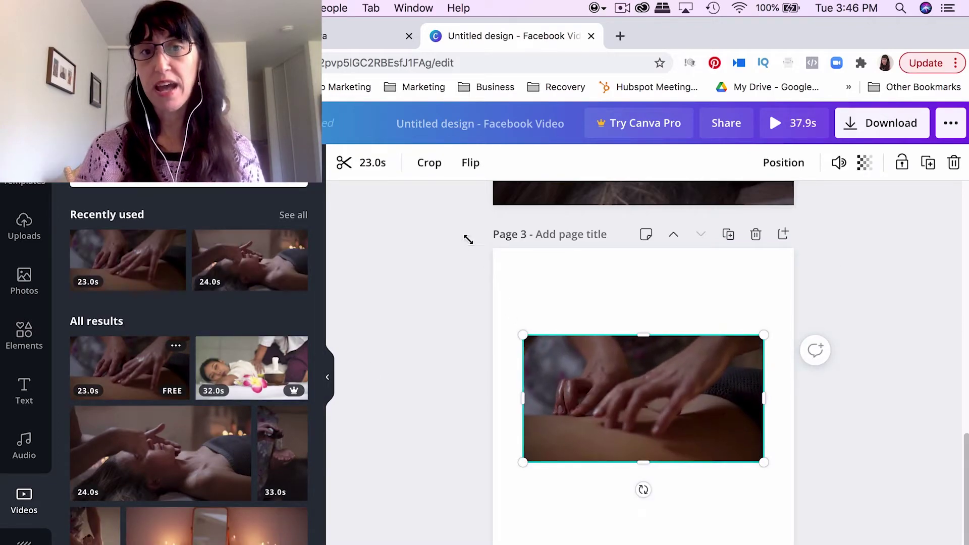
{"action": "left_click_drag", "start_coordinate": [468, 239], "coordinate": [434, 231]}
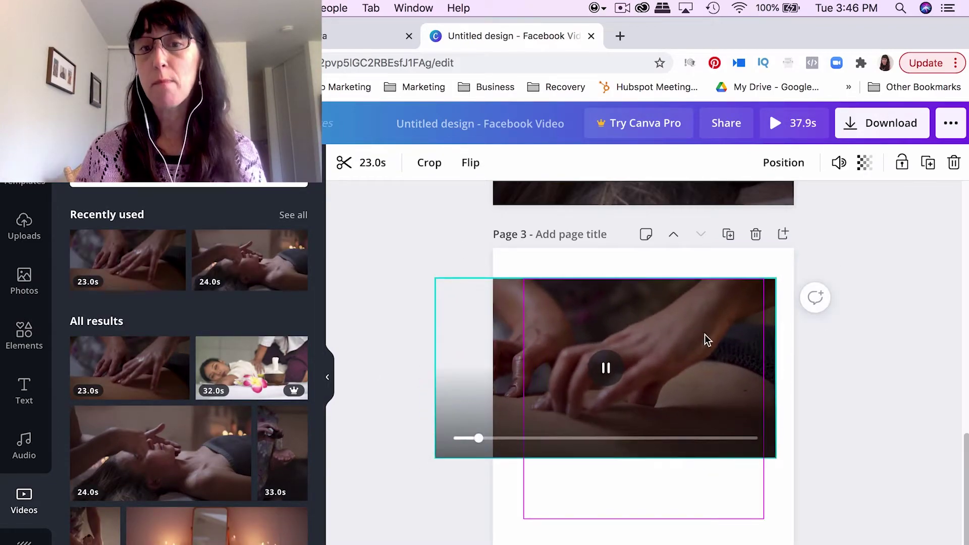
{"action": "left_click_drag", "start_coordinate": [705, 334], "coordinate": [704, 335]}
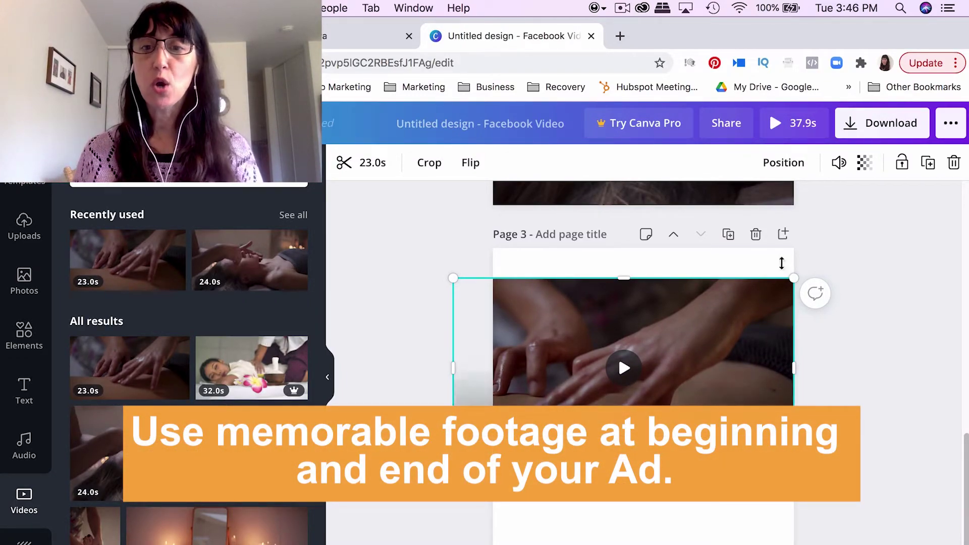
{"action": "left_click_drag", "start_coordinate": [794, 278], "coordinate": [838, 225]}
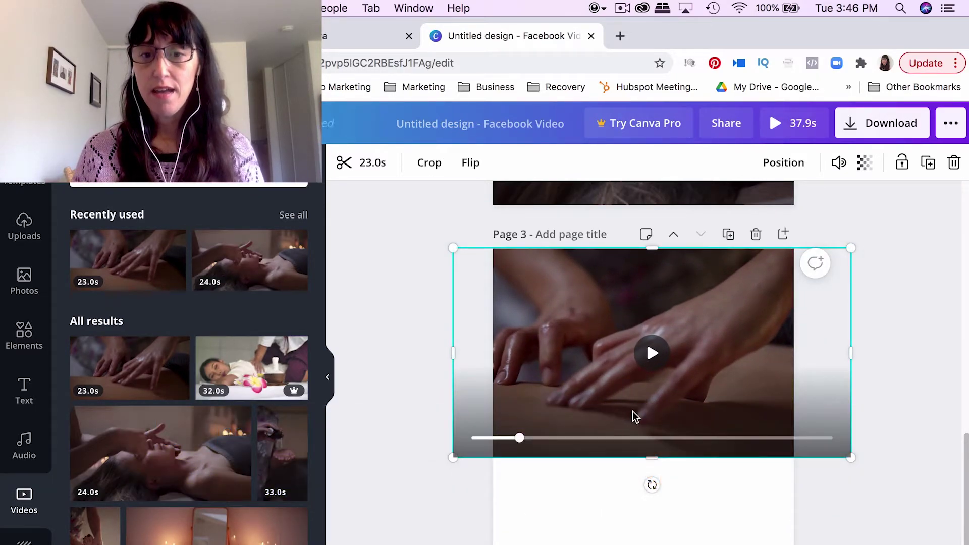
{"action": "left_click_drag", "start_coordinate": [631, 413], "coordinate": [654, 413]}
Step: Enlarge the hand-massage video to fill the square page and open its trim timeline
{"action": "left_click_drag", "start_coordinate": [451, 541], "coordinate": [383, 507]}
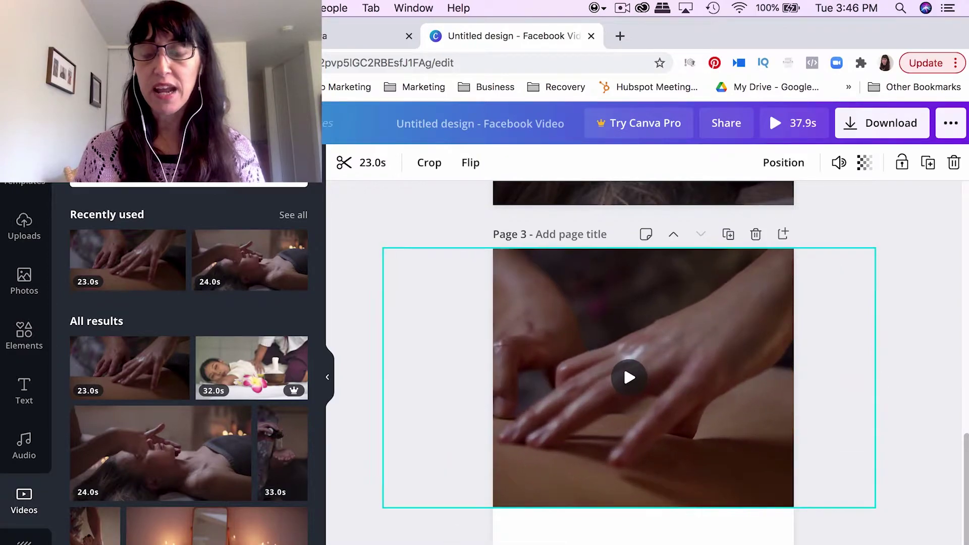
{"action": "left_click", "coordinate": [779, 487]}
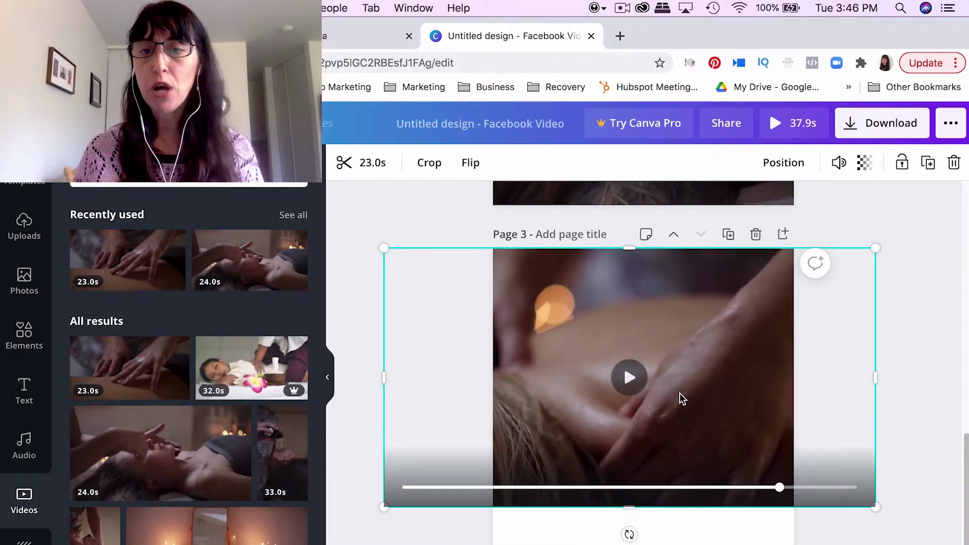
{"action": "left_click_drag", "start_coordinate": [668, 376], "coordinate": [715, 389]}
{"action": "left_click", "coordinate": [901, 499]}
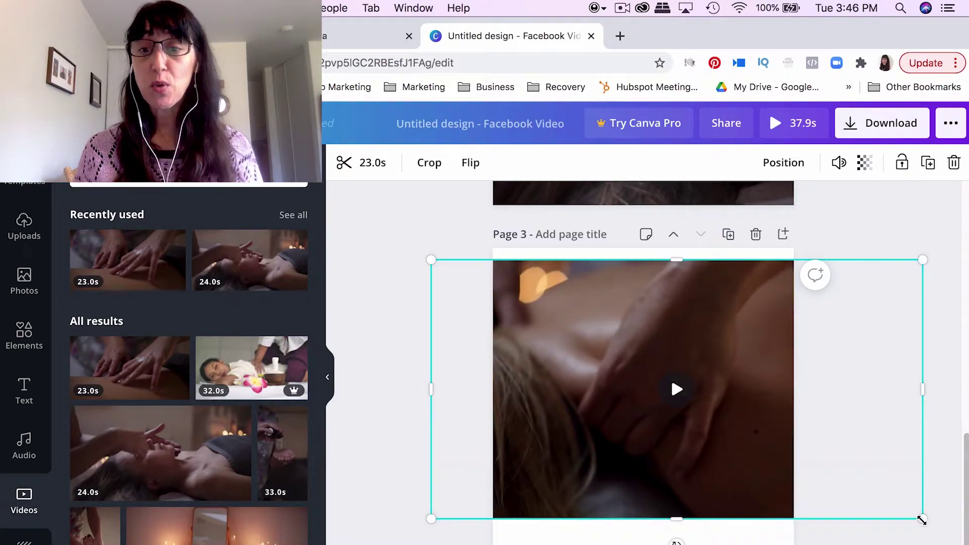
{"action": "left_click_drag", "start_coordinate": [923, 518], "coordinate": [960, 539]}
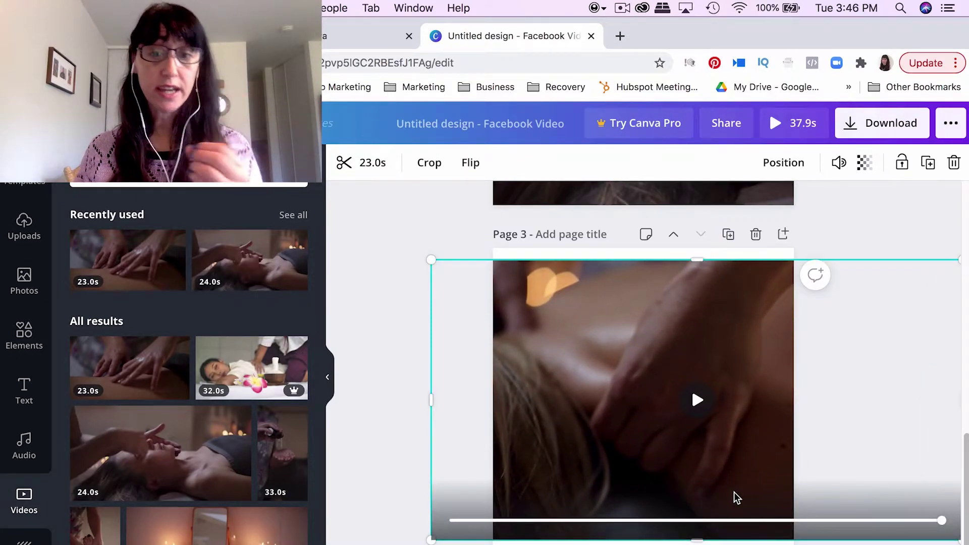
{"action": "left_click_drag", "start_coordinate": [425, 254], "coordinate": [407, 231]}
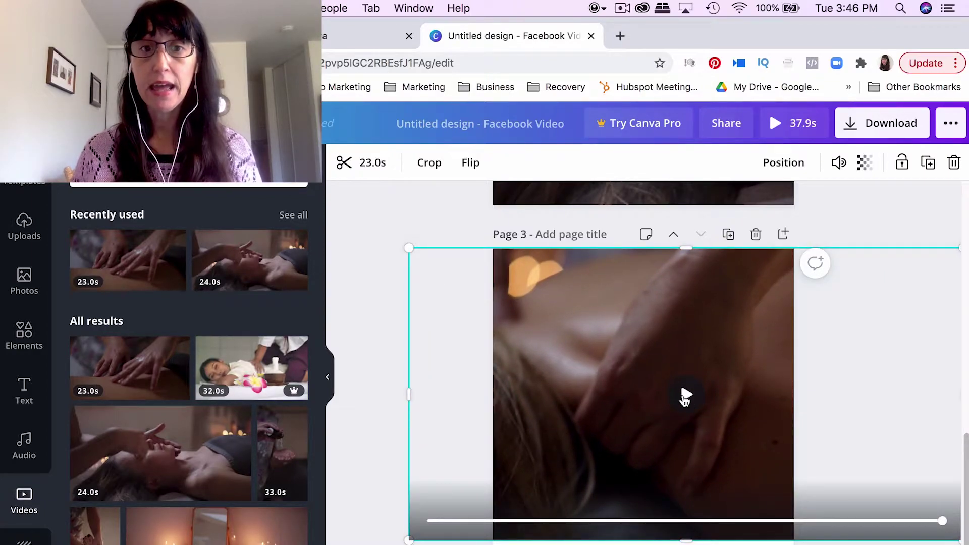
{"action": "left_click", "coordinate": [685, 393]}
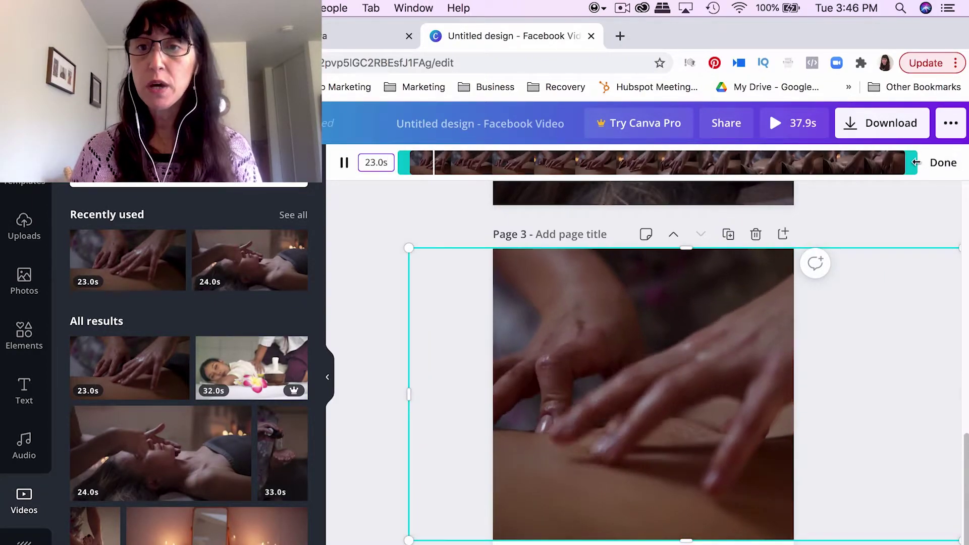
Step: Trim both ends of the Page 3 clip to keep about 10.6 seconds
{"action": "left_click_drag", "start_coordinate": [911, 162], "coordinate": [817, 155]}
{"action": "left_click", "coordinate": [802, 126]}
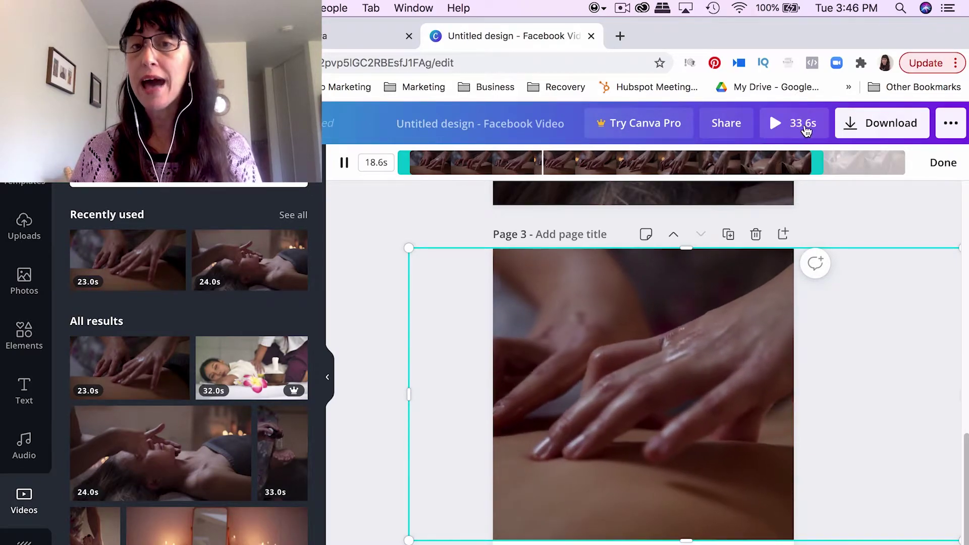
{"action": "left_click_drag", "start_coordinate": [817, 162], "coordinate": [705, 162]}
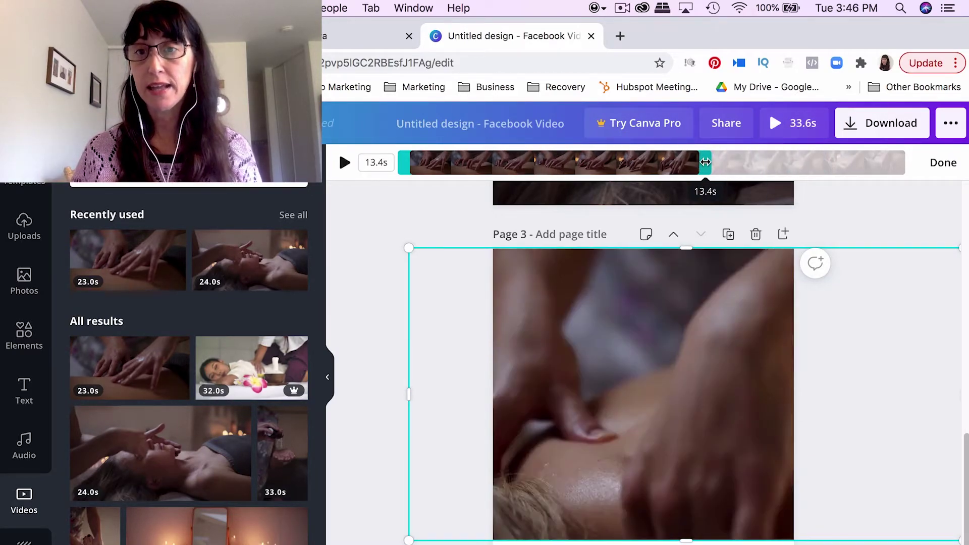
{"action": "left_click_drag", "start_coordinate": [407, 167], "coordinate": [543, 175]}
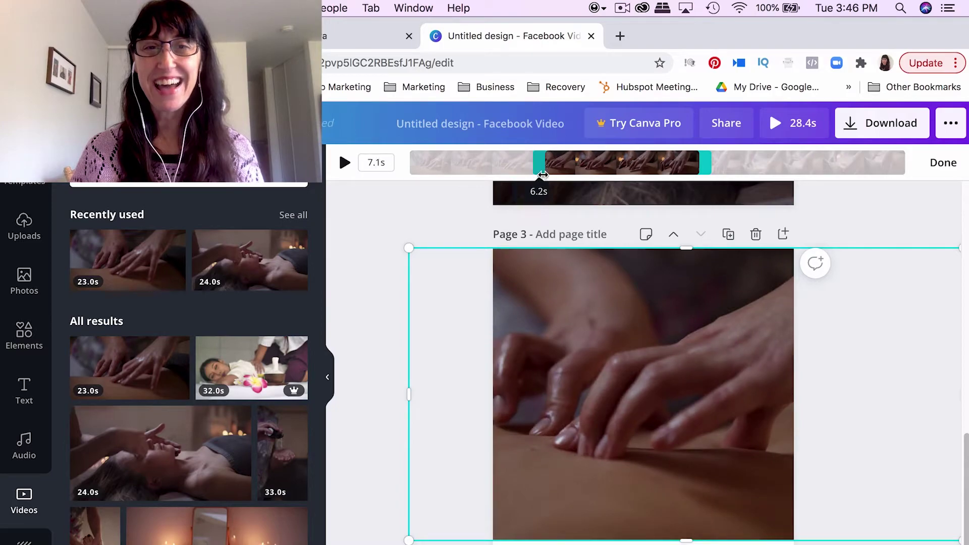
{"action": "left_click_drag", "start_coordinate": [705, 167], "coordinate": [784, 171]}
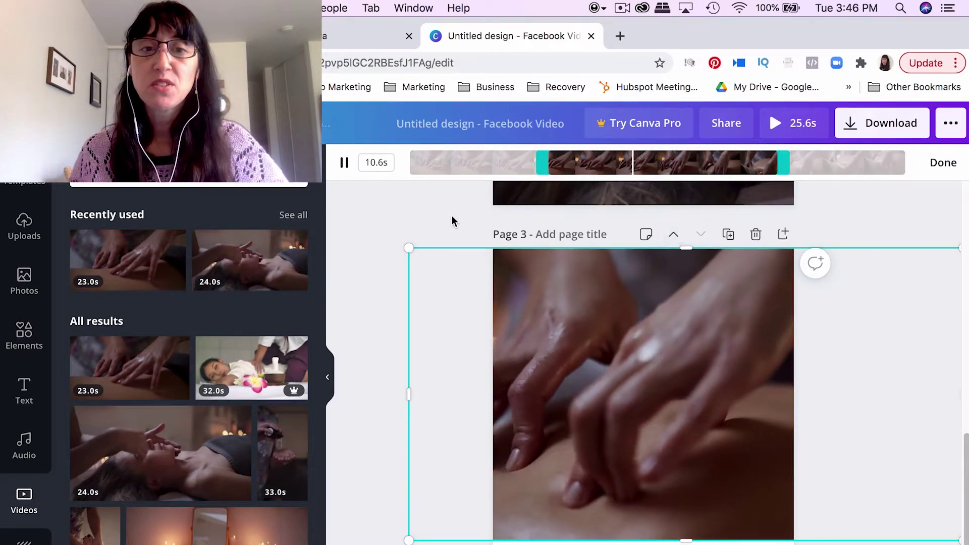
{"action": "left_click", "coordinate": [459, 221]}
{"action": "left_click", "coordinate": [701, 368]}
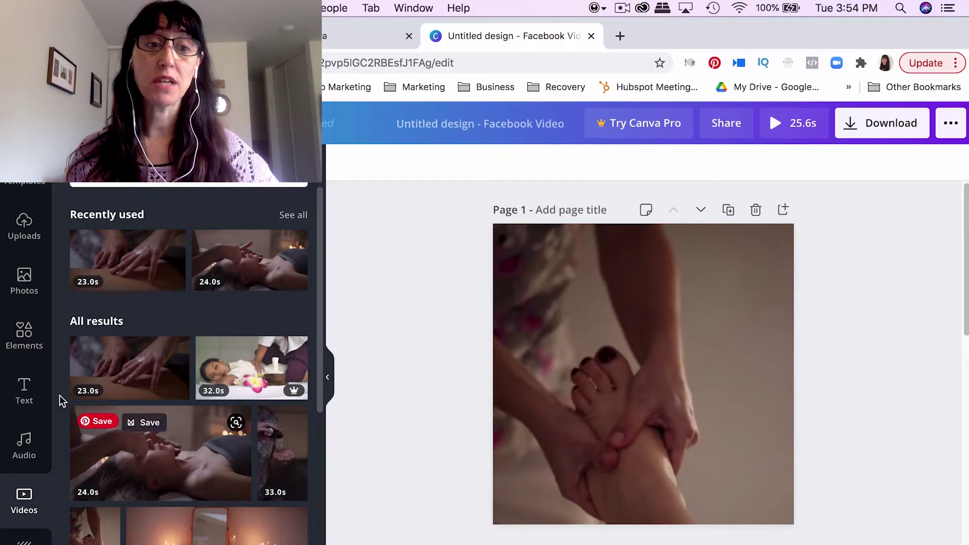
Step: Place the script birthday text template from Recently used over the Page 1 clip
{"action": "left_click", "coordinate": [22, 390]}
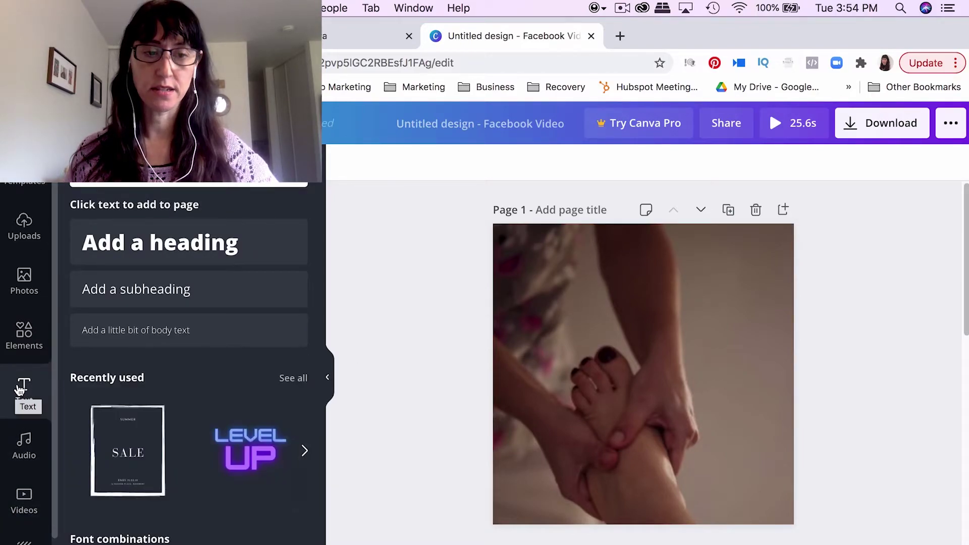
{"action": "left_click", "coordinate": [635, 334]}
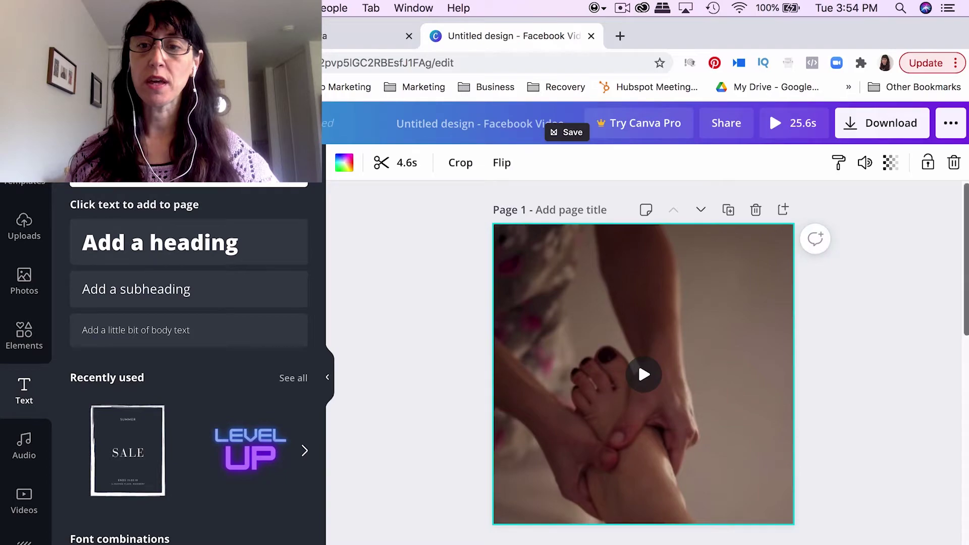
{"action": "scroll", "coordinate": [638, 361], "scroll_direction": "down", "scroll_amount": 3}
{"action": "scroll", "coordinate": [965, 353], "scroll_direction": "down", "scroll_amount": 10}
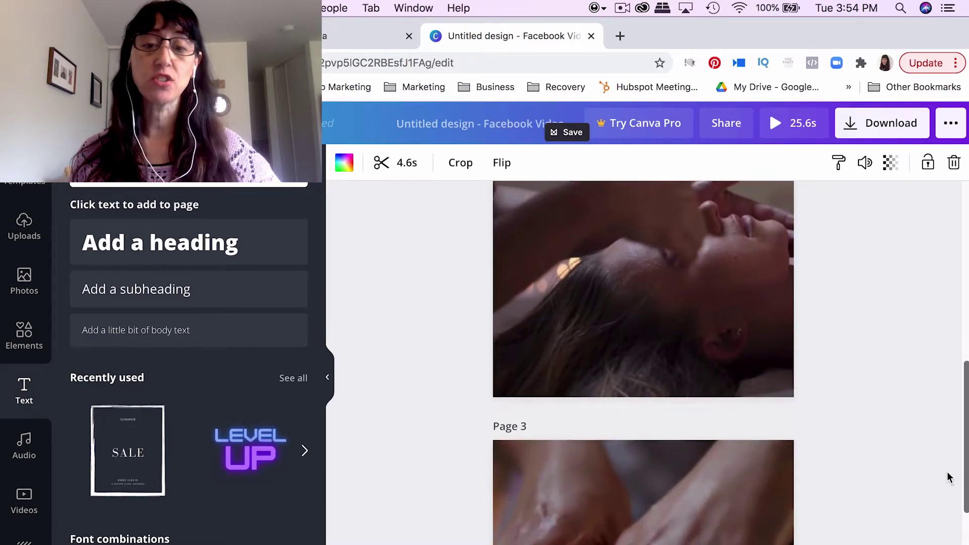
{"action": "scroll", "coordinate": [948, 328], "scroll_direction": "up", "scroll_amount": 10}
{"action": "scroll", "coordinate": [927, 298], "scroll_direction": "up", "scroll_amount": 2}
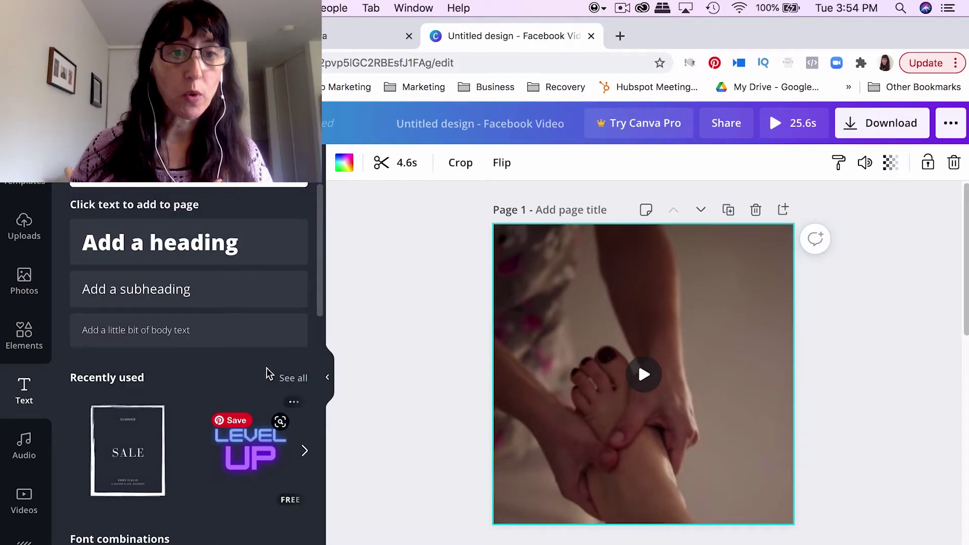
{"action": "left_click", "coordinate": [295, 377]}
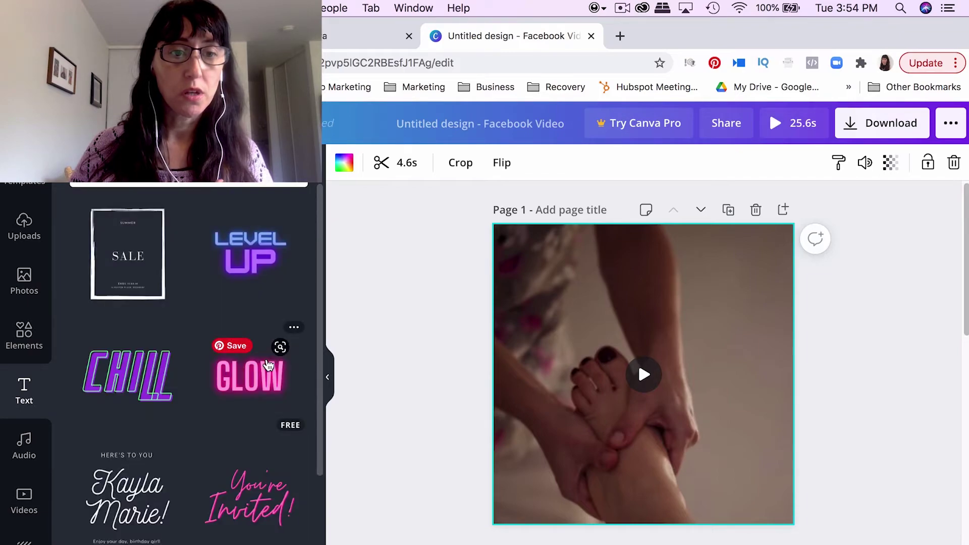
{"action": "left_click", "coordinate": [169, 487]}
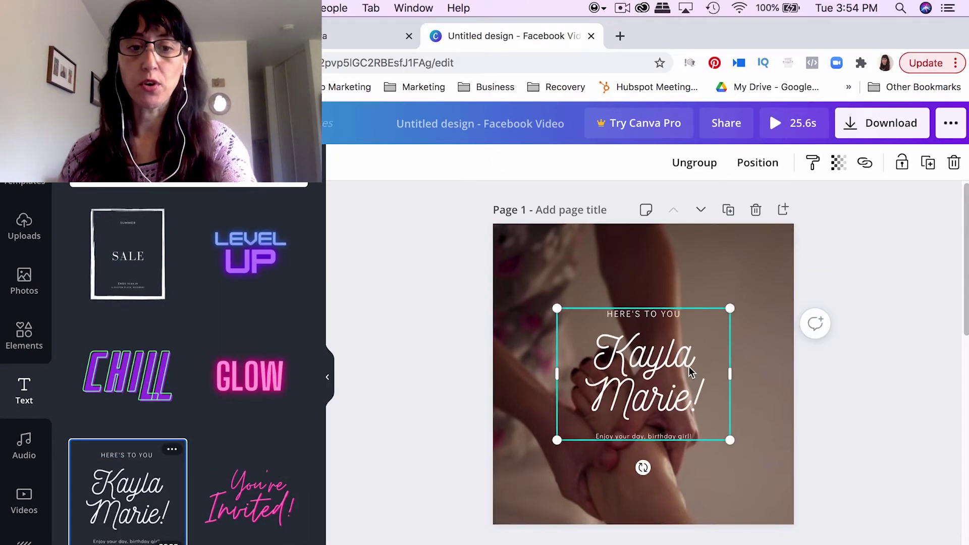
Step: Nudge the text block lower and retype the script title as 'Massage Time' on two lines
{"action": "left_click", "coordinate": [672, 358]}
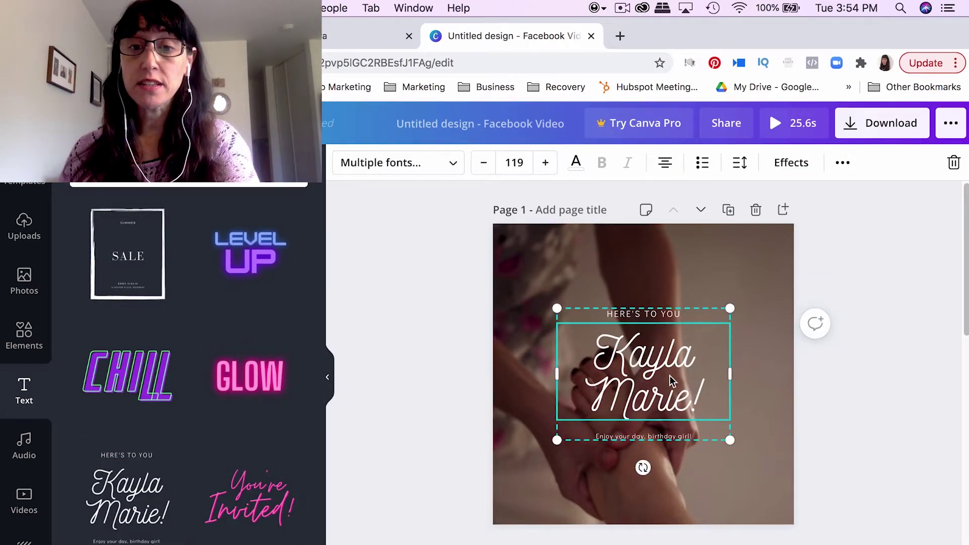
{"action": "left_click_drag", "start_coordinate": [671, 361], "coordinate": [666, 382]}
{"action": "left_click", "coordinate": [665, 382]}
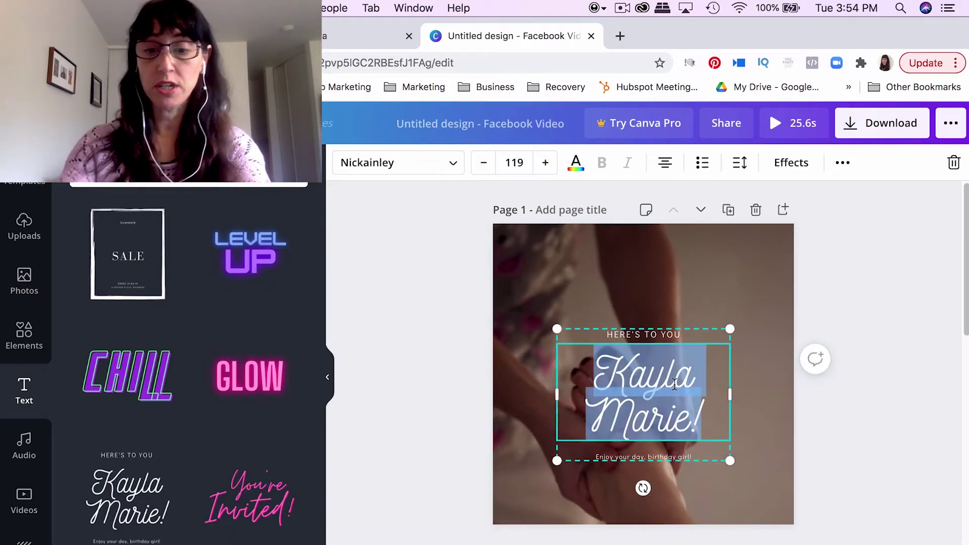
{"action": "type", "text": "ma"}
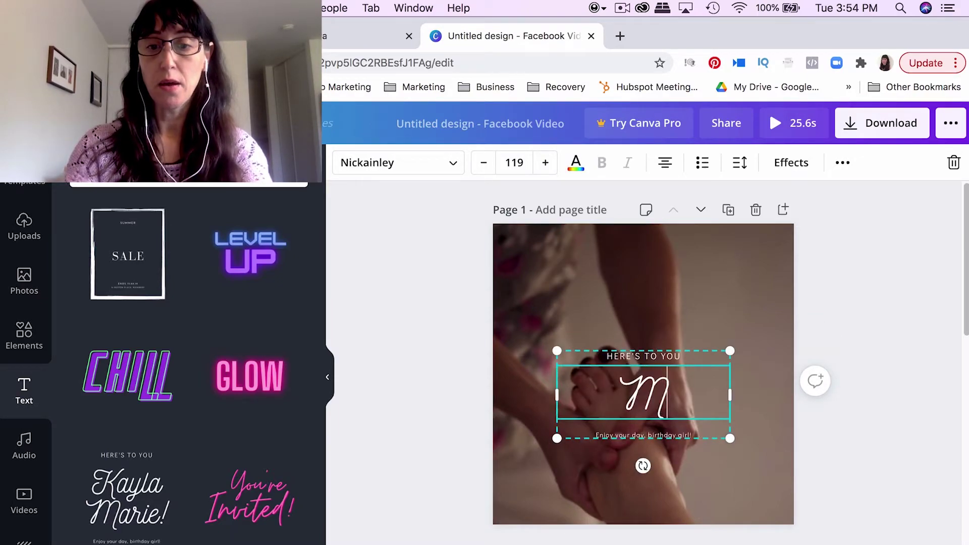
{"action": "type", "text": "assage"}
{"action": "key", "text": "Return"}
{"action": "type", "text": "Time"}
Step: Replace the greeting line under the title with 'Swedish massage, shiatsu, etc.'
{"action": "left_click", "coordinate": [638, 337]}
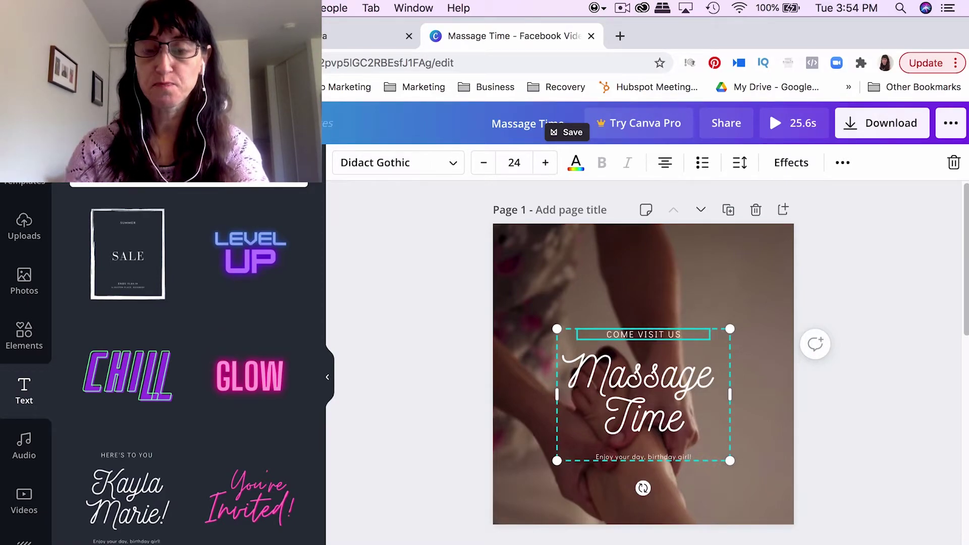
{"action": "left_click", "coordinate": [620, 458]}
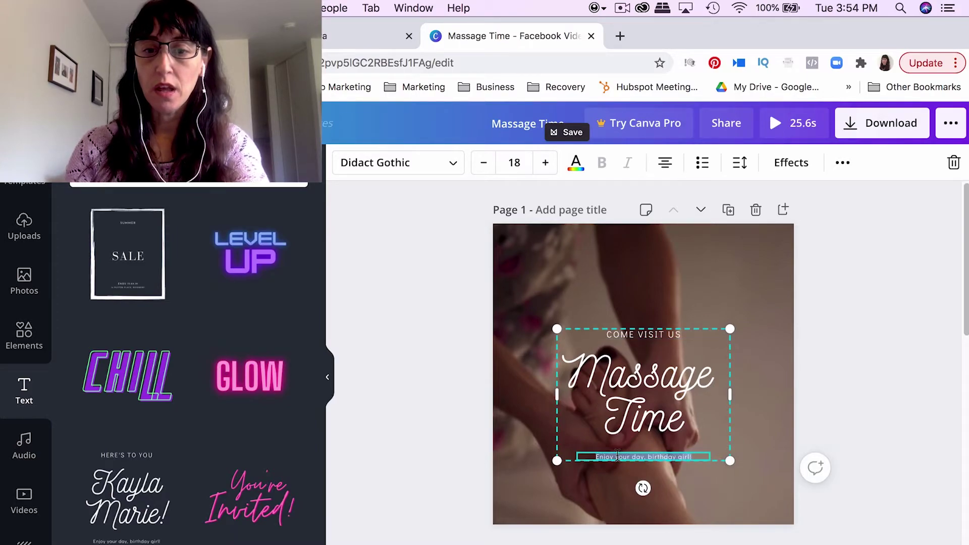
{"action": "key", "text": "BackSpace"}
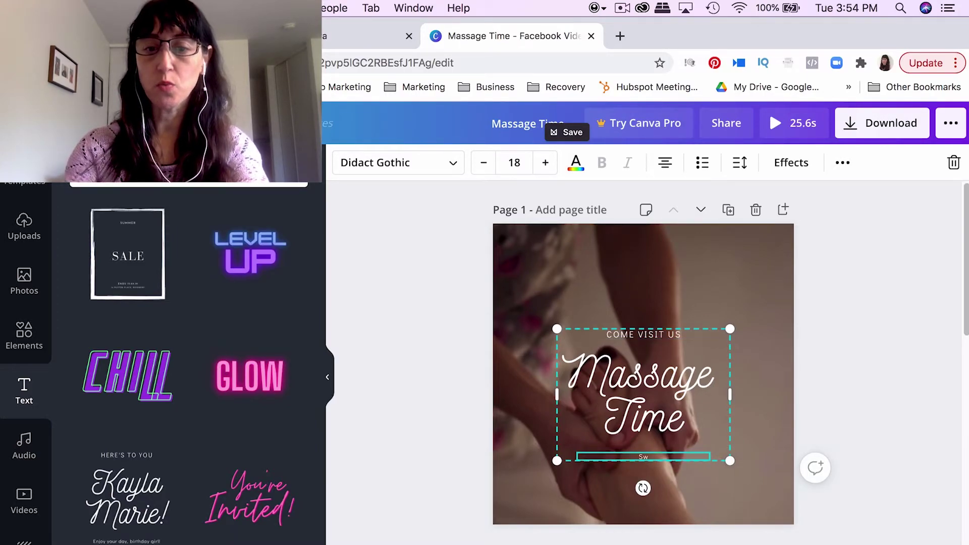
{"action": "type", "text": "Swedish massa"}
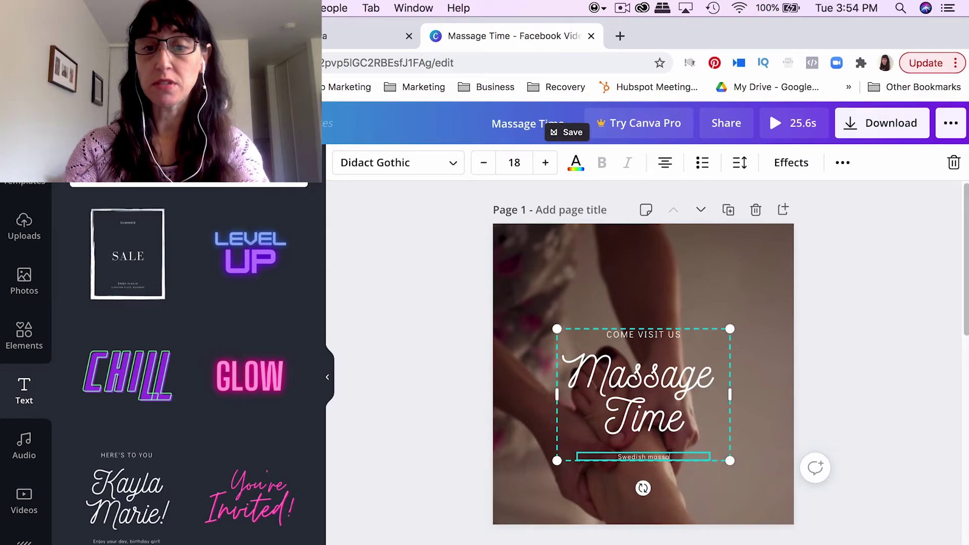
{"action": "type", "text": "ge"}
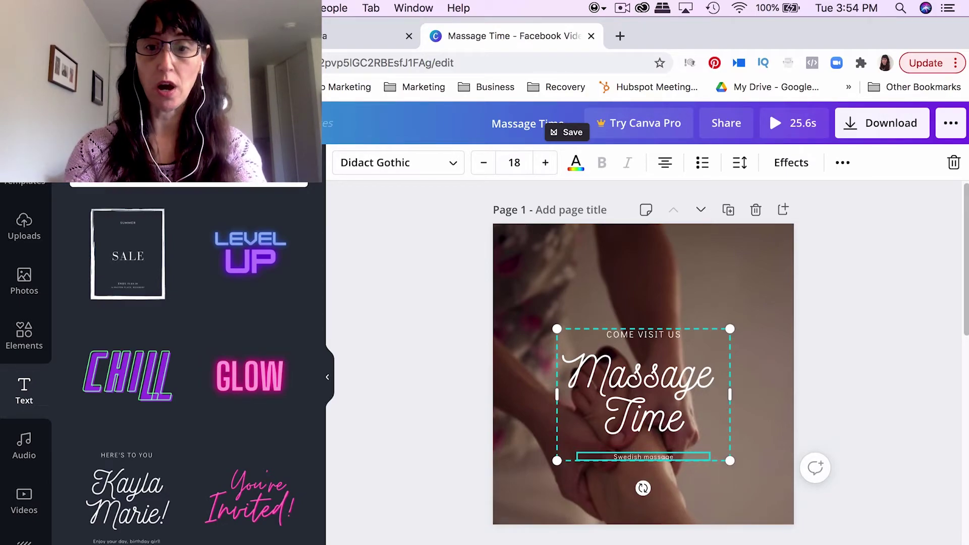
{"action": "type", "text": ", shiats"}
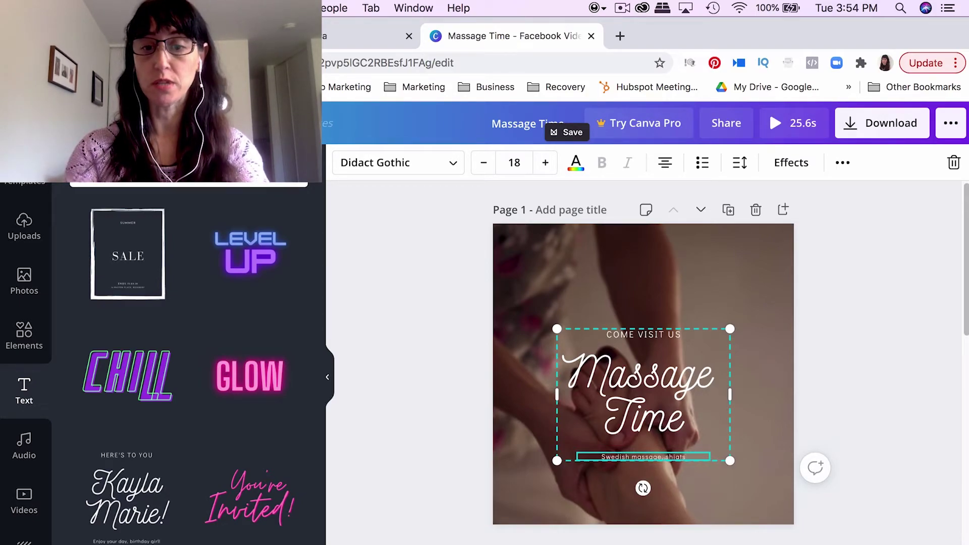
{"action": "type", "text": "u, etc."}
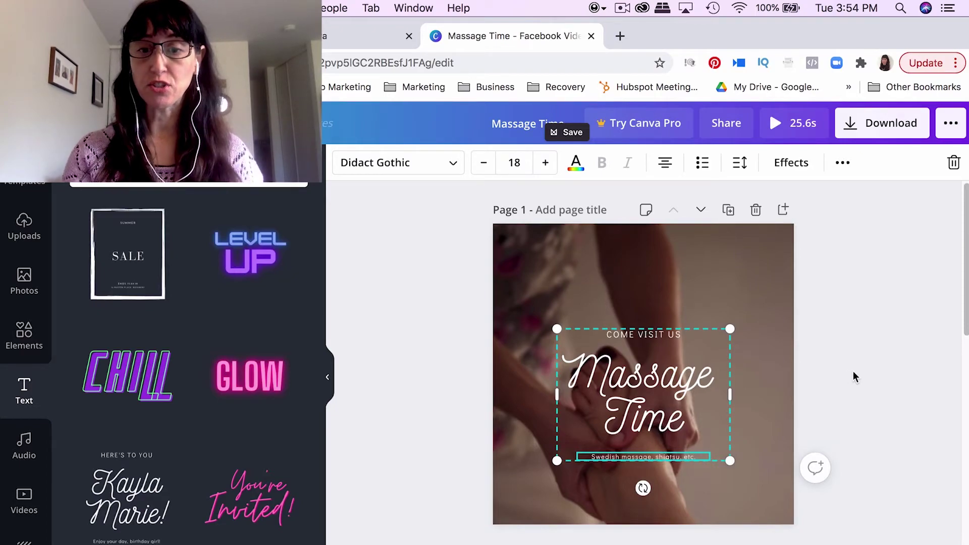
{"action": "left_click", "coordinate": [831, 376]}
Step: Enlarge the whole Massage Time text block on Page 1, bringing the title to 136
{"action": "left_click", "coordinate": [710, 396]}
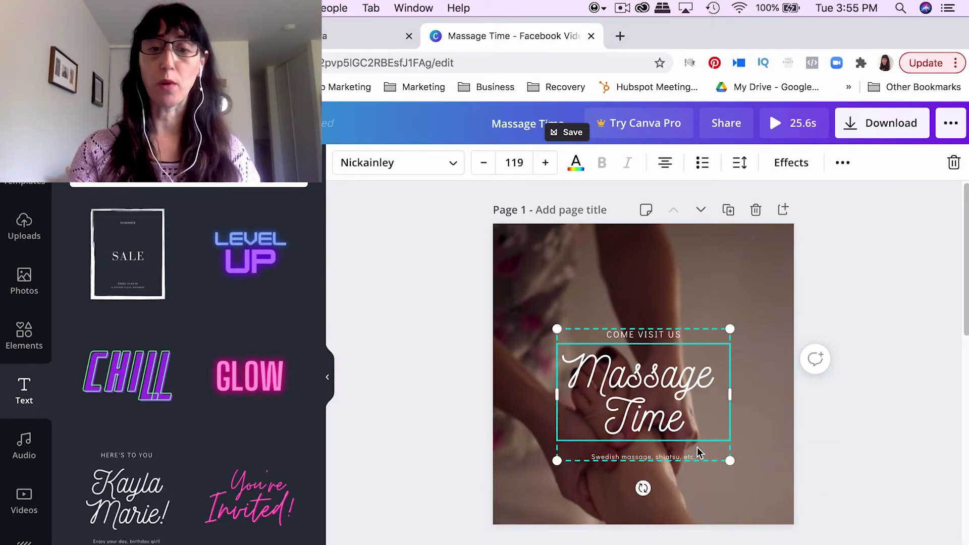
{"action": "left_click", "coordinate": [682, 453]}
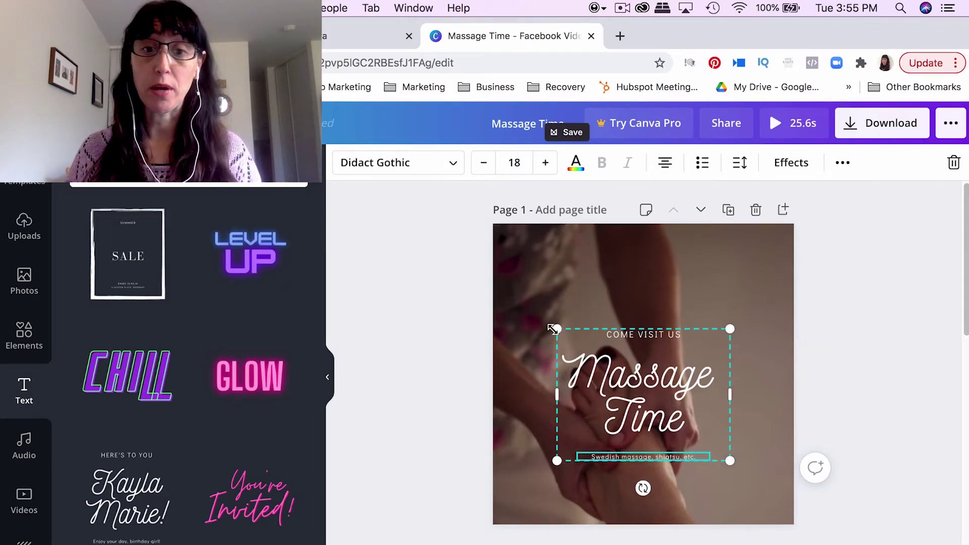
{"action": "left_click_drag", "start_coordinate": [538, 312], "coordinate": [532, 305]}
{"action": "left_click", "coordinate": [639, 381]}
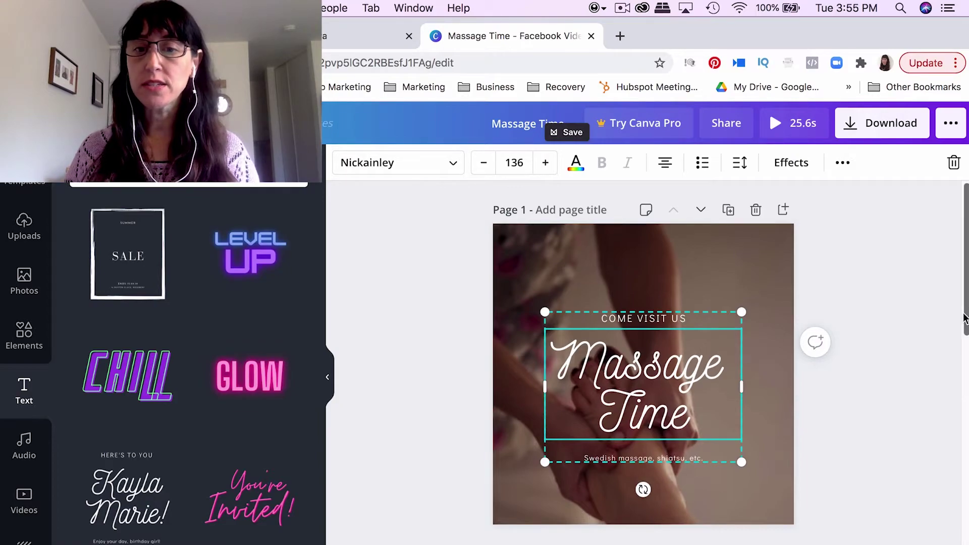
{"action": "scroll", "coordinate": [965, 361], "scroll_direction": "down", "scroll_amount": 3}
Step: Add the pink neon GLOW text to Page 2, shrink it to 139 and place it near the top
{"action": "left_click_drag", "start_coordinate": [965, 361], "coordinate": [963, 448]}
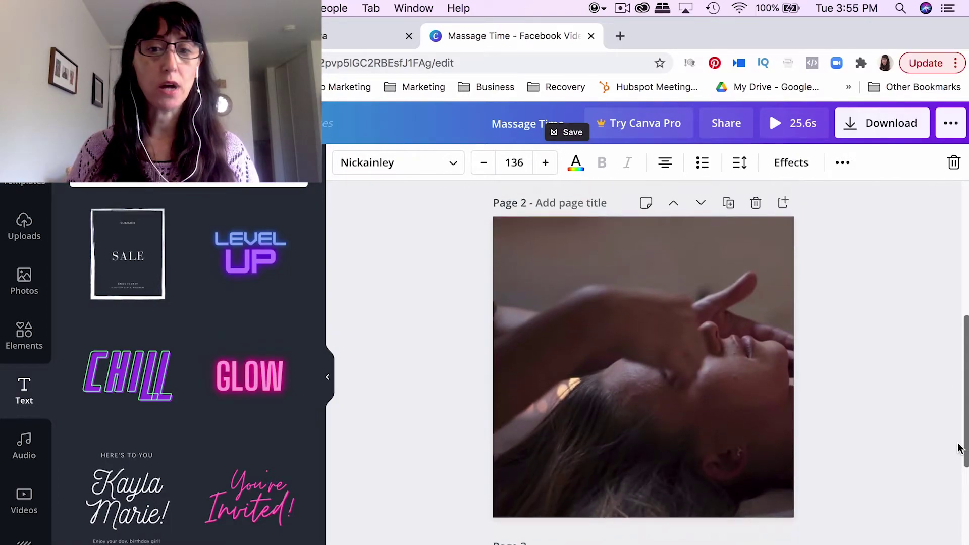
{"action": "left_click", "coordinate": [357, 478]}
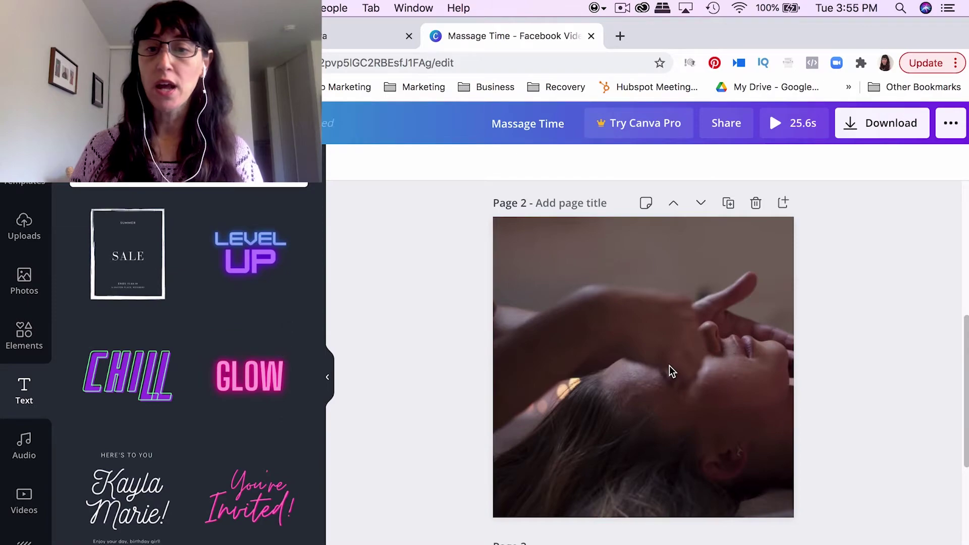
{"action": "left_click", "coordinate": [270, 387]}
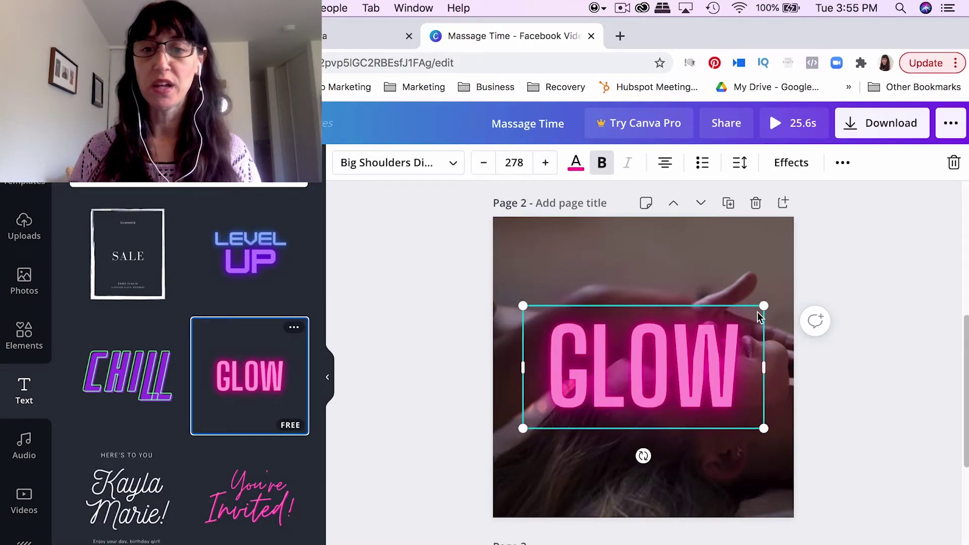
{"action": "left_click_drag", "start_coordinate": [760, 306], "coordinate": [589, 256]}
{"action": "left_click_drag", "start_coordinate": [504, 224], "coordinate": [515, 239]}
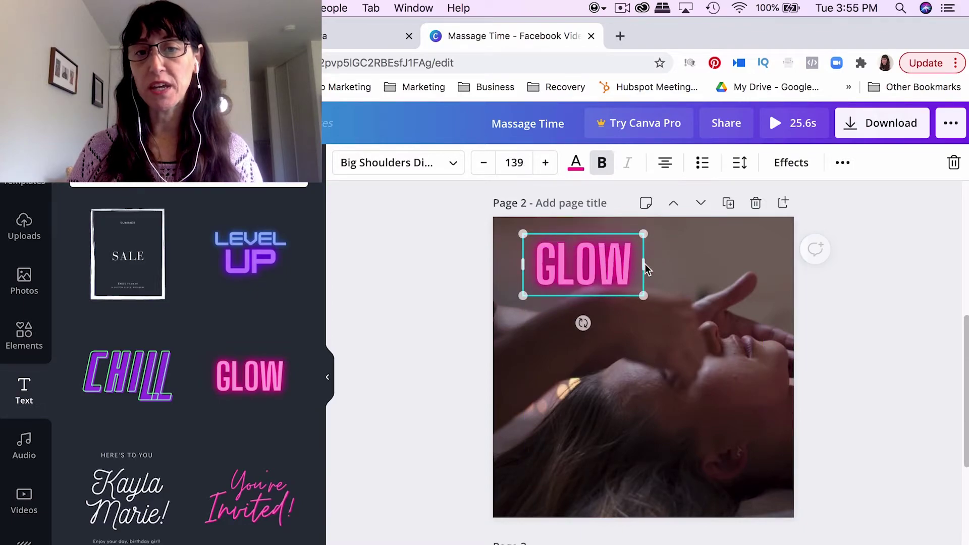
{"action": "double_click", "coordinate": [555, 279]}
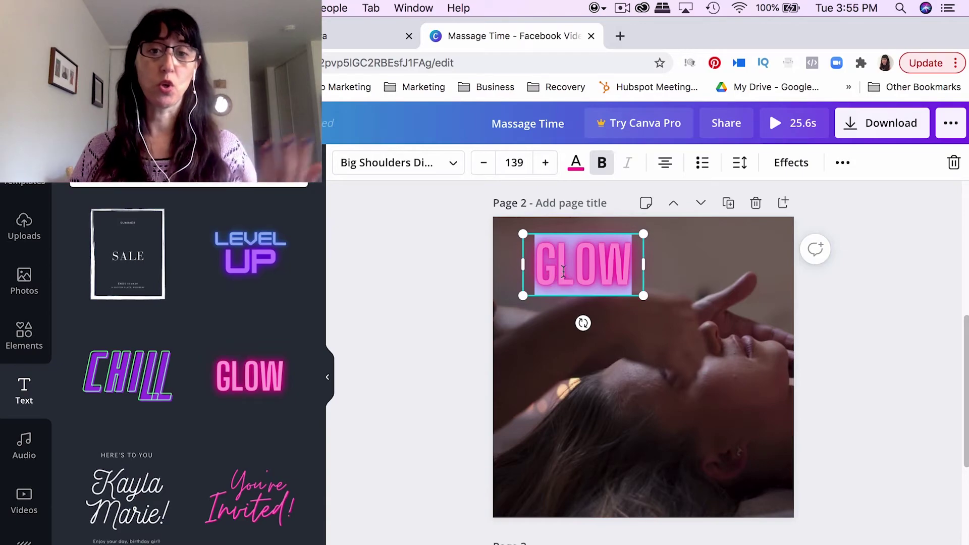
{"action": "left_click", "coordinate": [932, 330]}
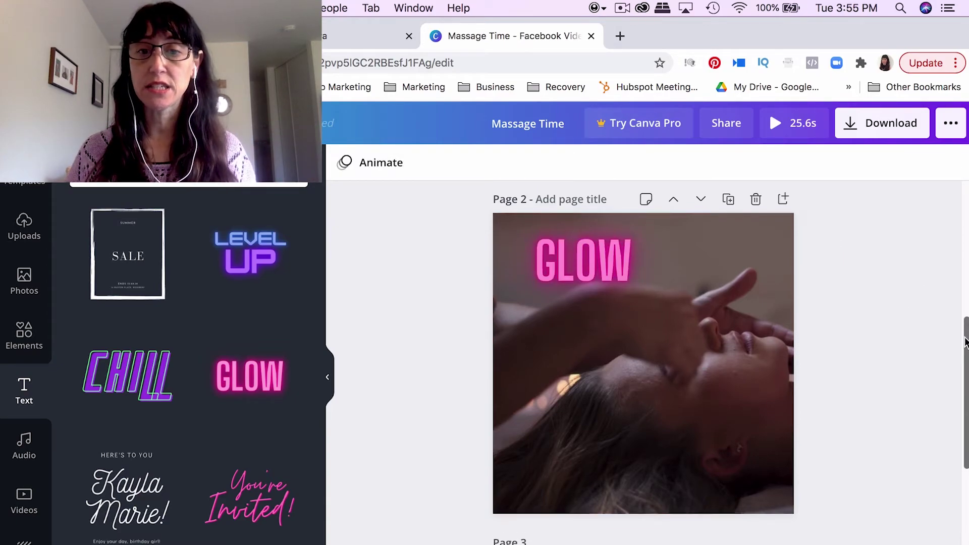
{"action": "left_click_drag", "start_coordinate": [964, 332], "coordinate": [943, 450]}
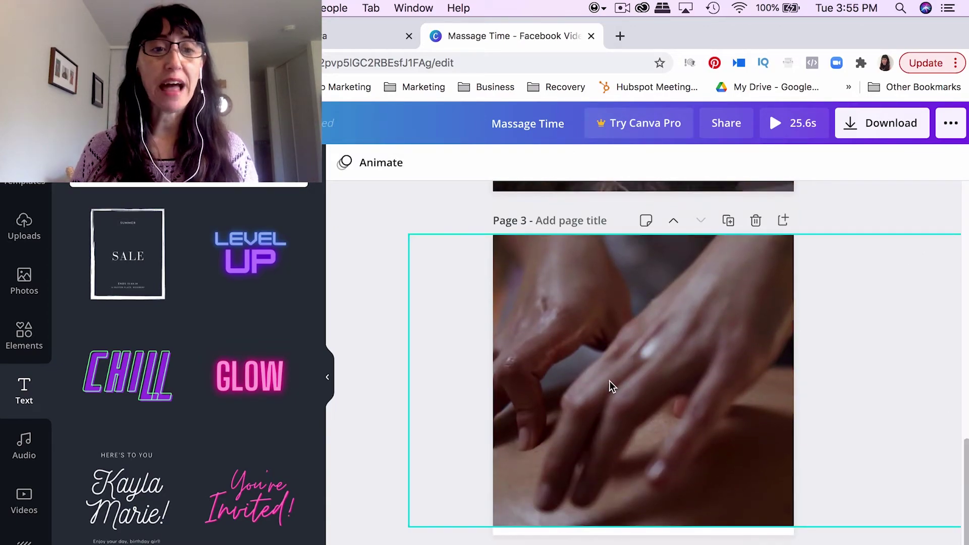
Step: Add the framed SALE poster template to Page 3 and change SALE to '25% DISCOUNT'
{"action": "scroll", "coordinate": [318, 247], "scroll_direction": "down", "scroll_amount": 3}
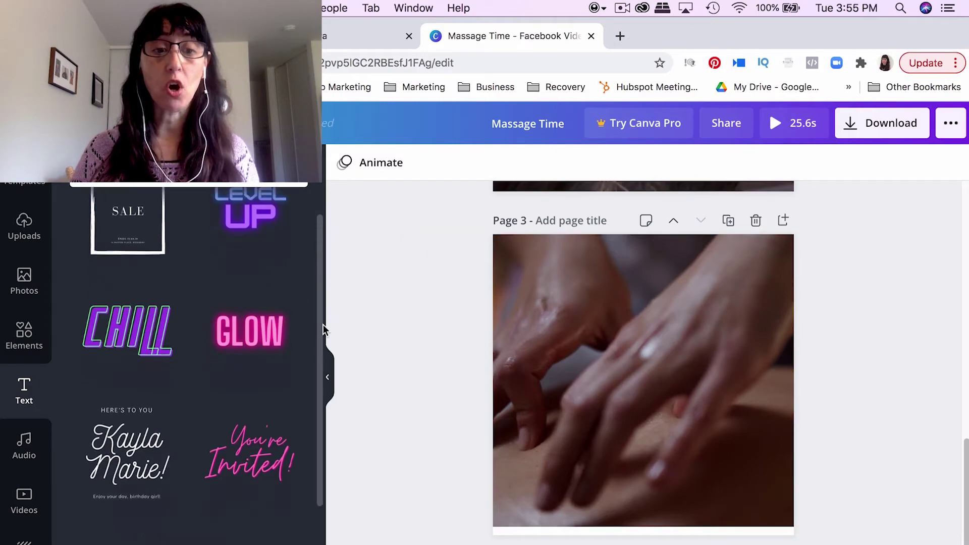
{"action": "scroll", "coordinate": [314, 263], "scroll_direction": "up", "scroll_amount": 3}
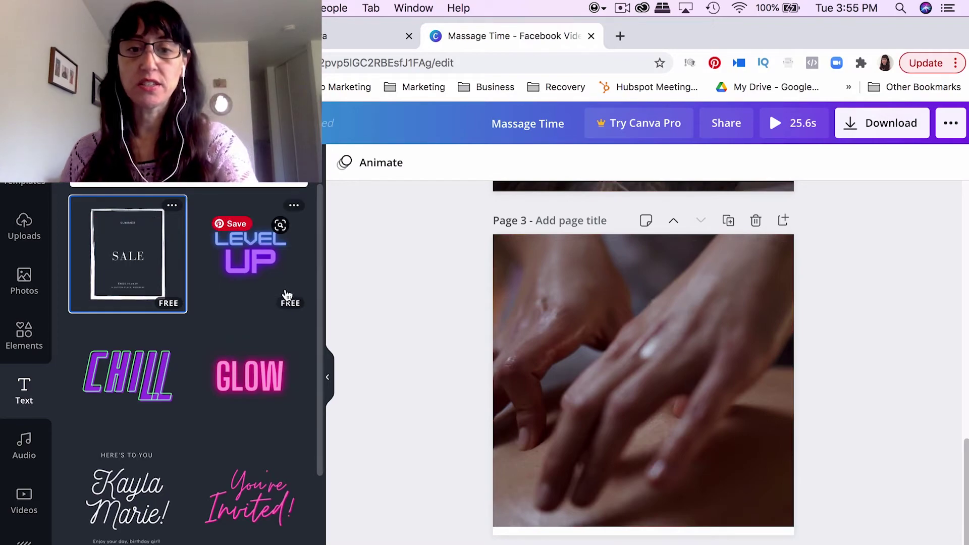
{"action": "left_click", "coordinate": [116, 258]}
{"action": "left_click", "coordinate": [665, 399]}
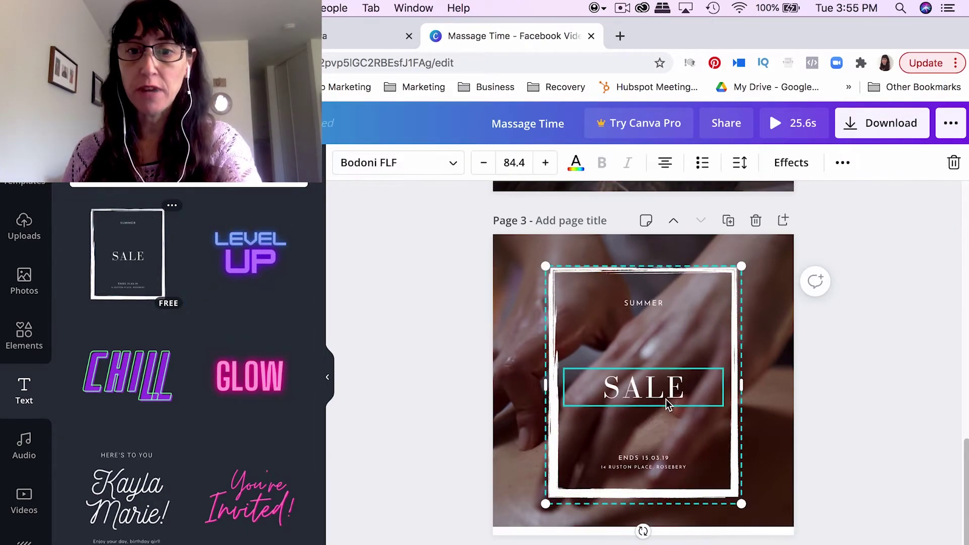
{"action": "left_click_drag", "start_coordinate": [603, 391], "coordinate": [623, 390]}
{"action": "double_click", "coordinate": [624, 390]}
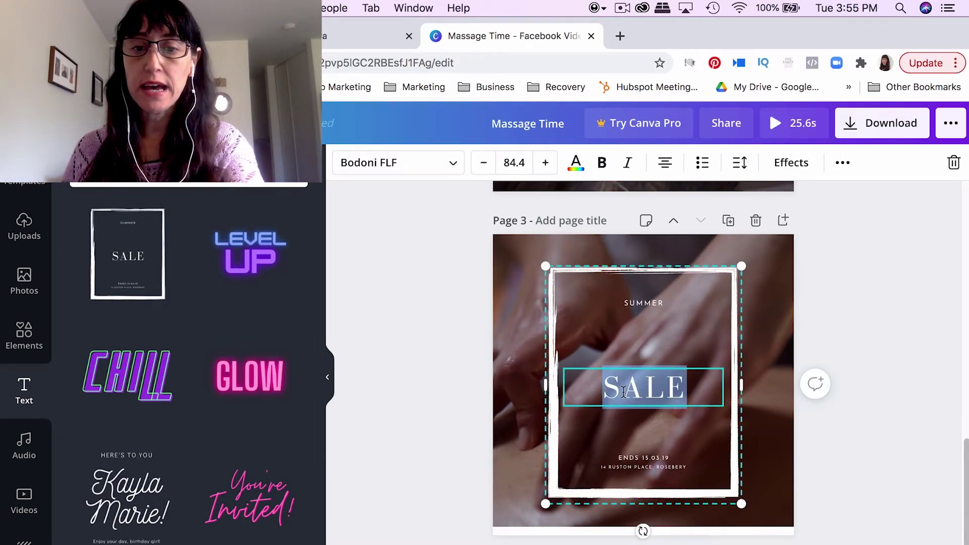
{"action": "type", "text": "25% DI"}
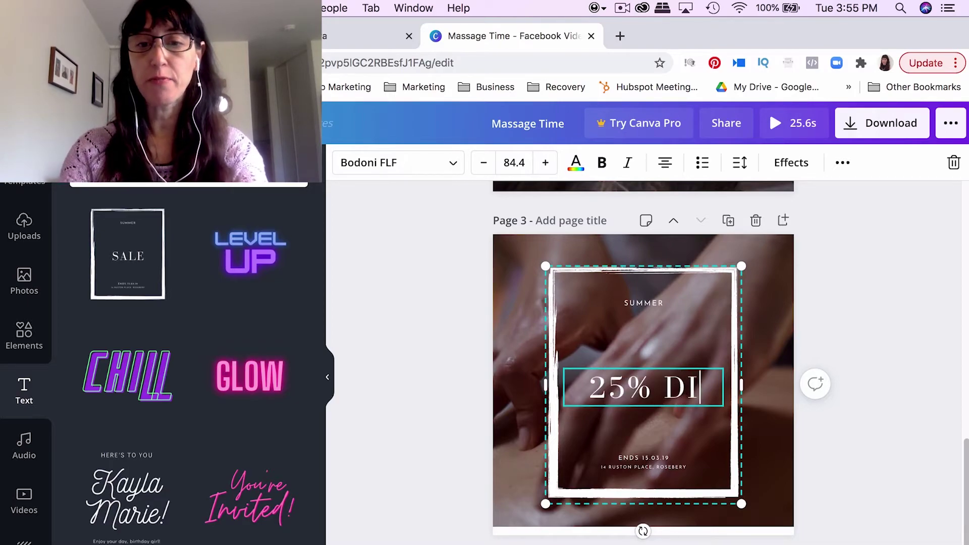
{"action": "type", "text": "SCOUNT"}
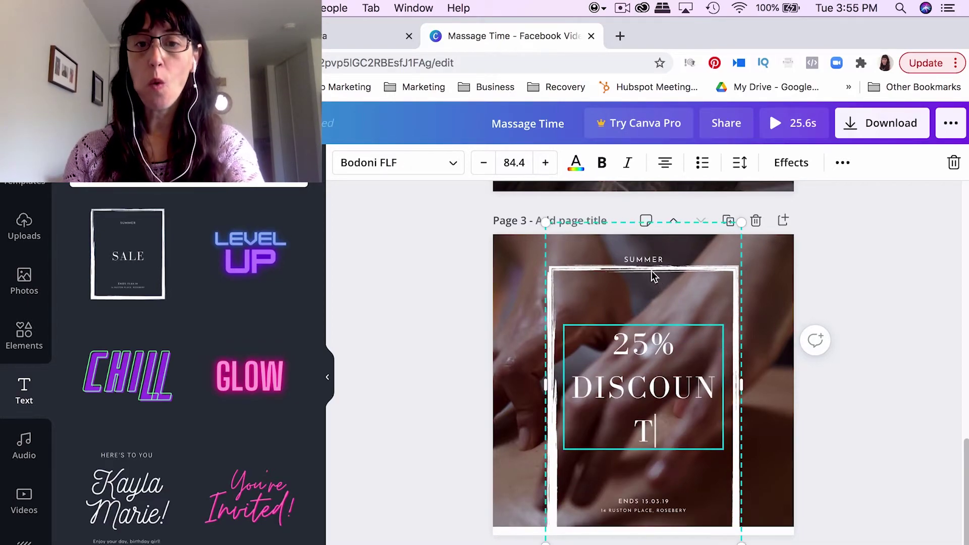
Step: Replace the SUMMER line above the frame with 'SPRING SALE'
{"action": "left_click", "coordinate": [649, 263]}
{"action": "double_click", "coordinate": [649, 263]}
{"action": "key", "text": "BackSpace"}
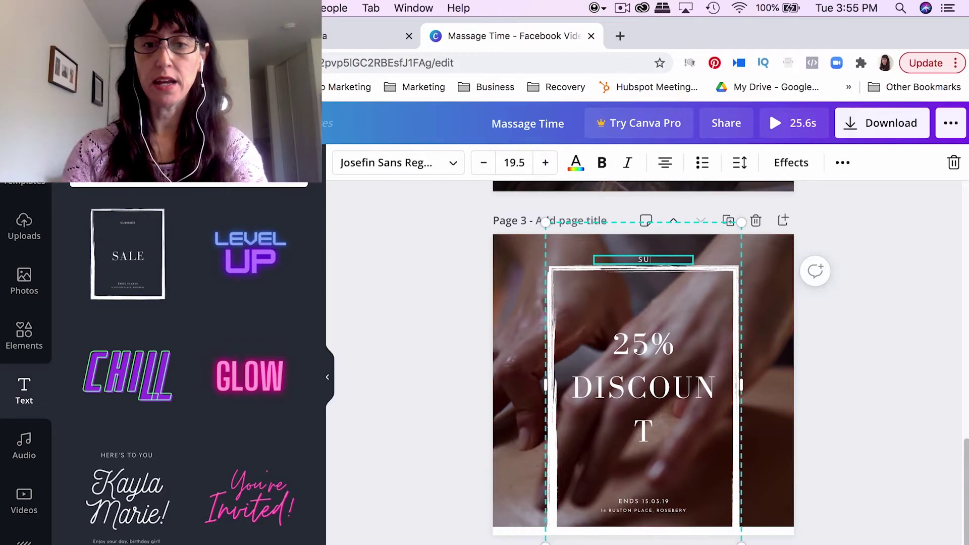
{"action": "type", "text": "SPRING SALE"}
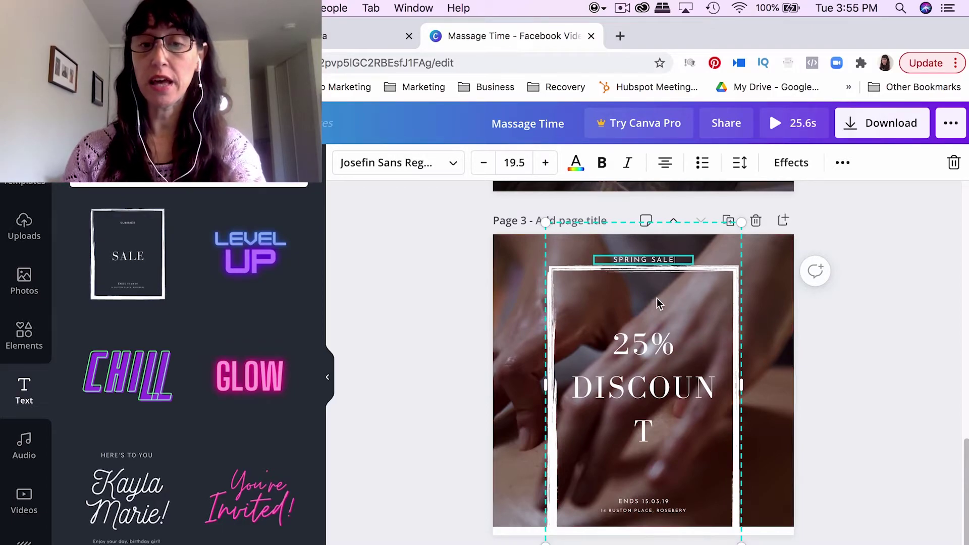
Step: Shrink and centre the poster frame so DISCOUNT fits one line, then clear the address line
{"action": "left_click", "coordinate": [641, 507]}
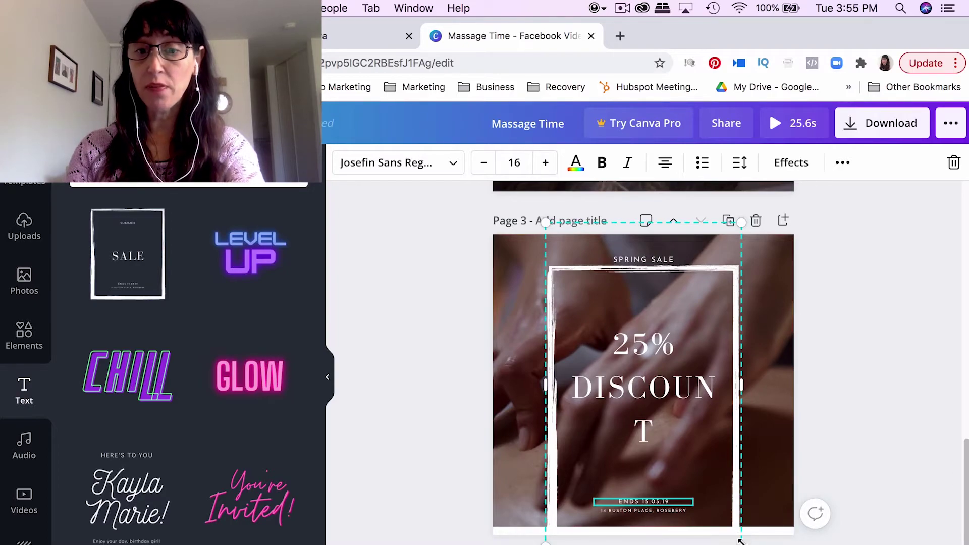
{"action": "left_click_drag", "start_coordinate": [768, 539], "coordinate": [703, 450]}
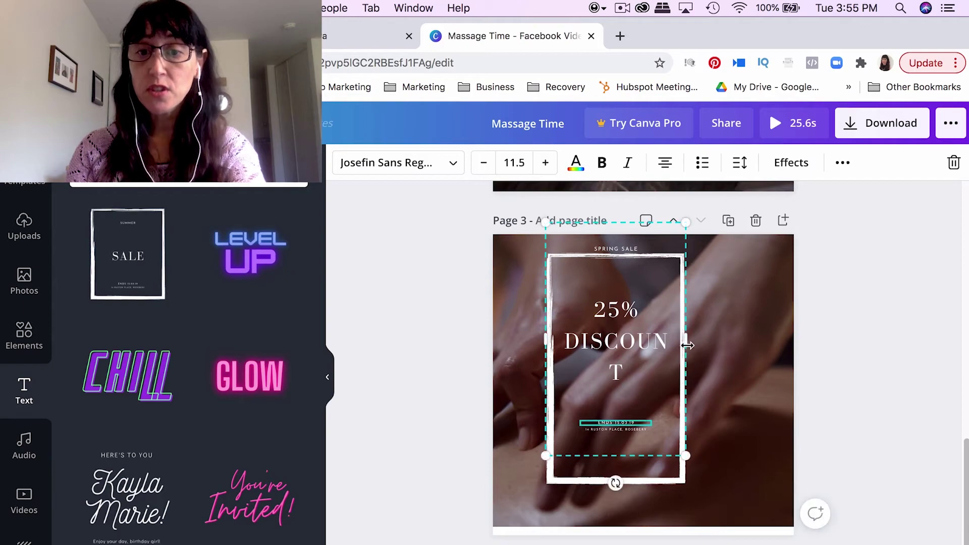
{"action": "left_click_drag", "start_coordinate": [716, 339], "coordinate": [707, 352]}
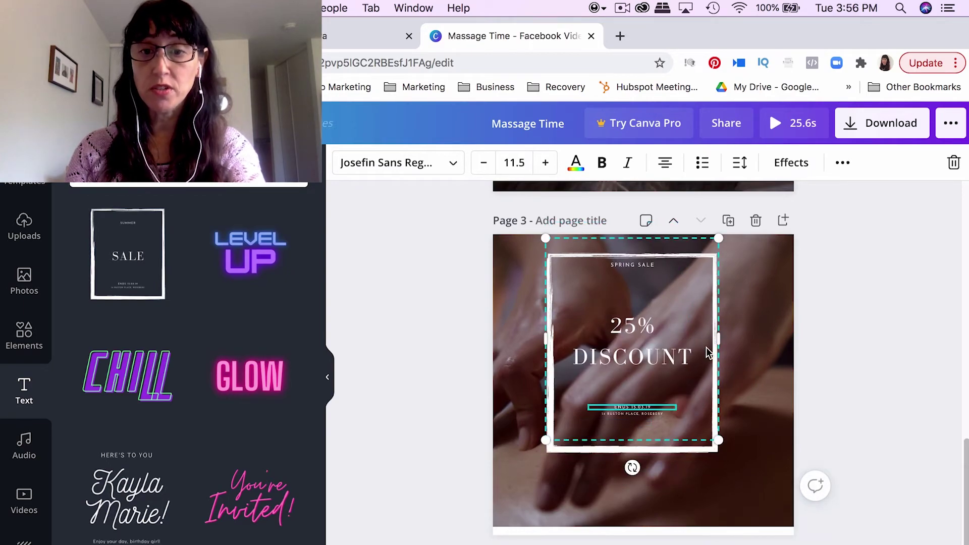
{"action": "left_click", "coordinate": [645, 365]}
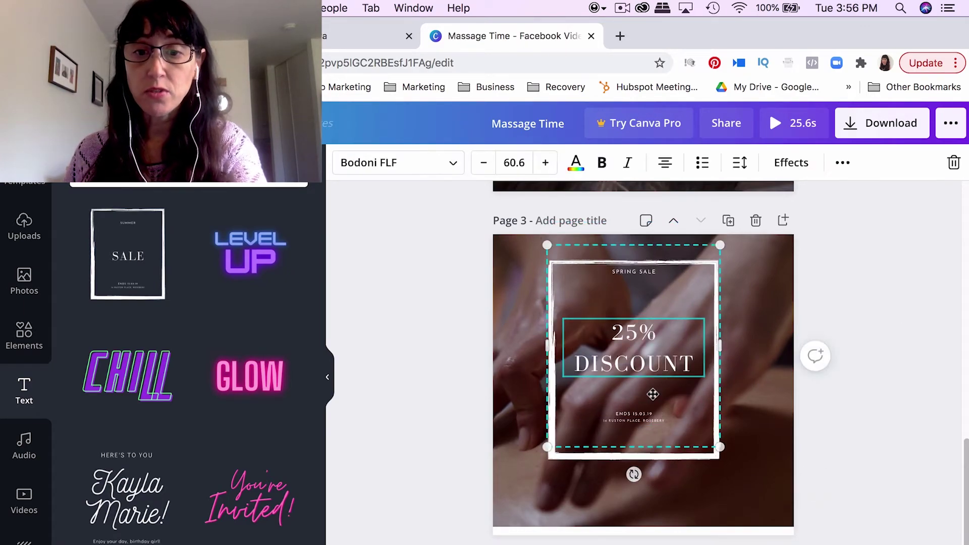
{"action": "left_click_drag", "start_coordinate": [645, 365], "coordinate": [656, 391]}
{"action": "left_click", "coordinate": [640, 441]}
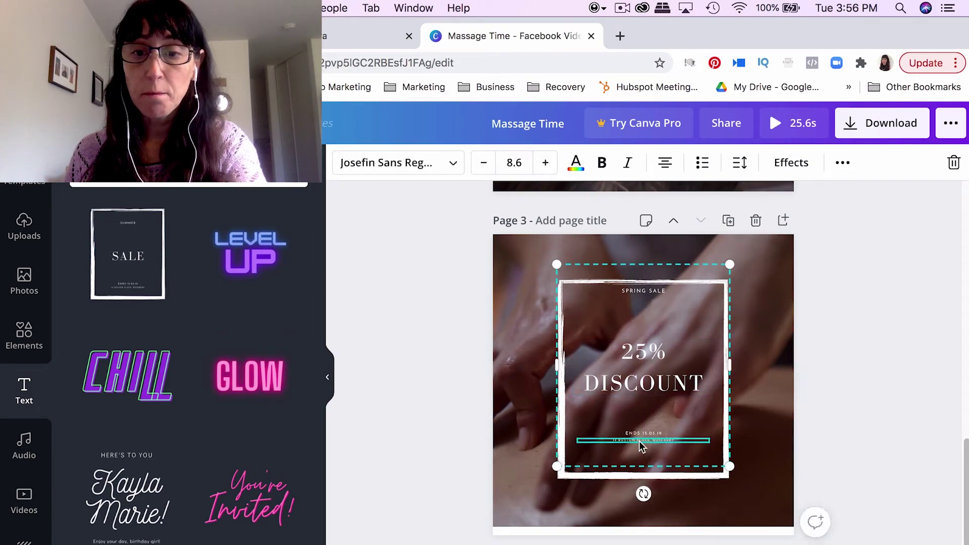
{"action": "key", "text": "BackSpace"}
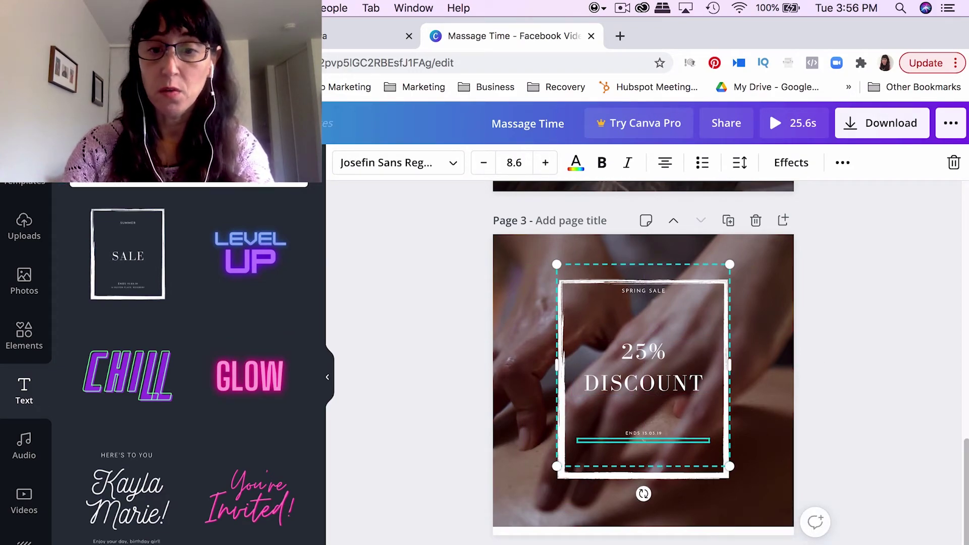
Step: Type 'CONTACT US' in the emptied line and set its font size to 40
{"action": "type", "text": "CONTACT U"}
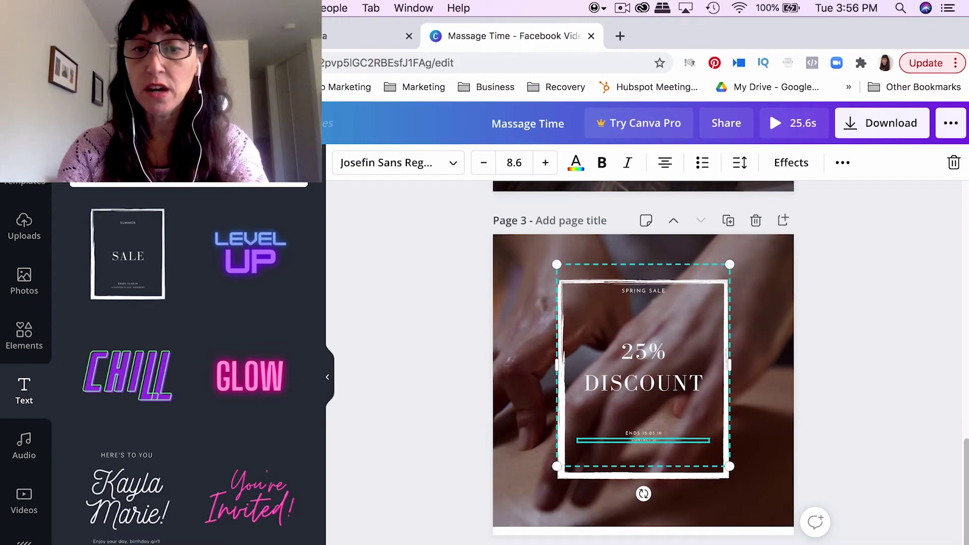
{"action": "left_click", "coordinate": [546, 167]}
{"action": "left_click", "coordinate": [546, 166]}
{"action": "left_click", "coordinate": [545, 166]}
{"action": "left_click", "coordinate": [548, 164]}
{"action": "left_click", "coordinate": [548, 164]}
{"action": "left_click", "coordinate": [548, 164]}
{"action": "left_click", "coordinate": [548, 164]}
{"action": "left_click", "coordinate": [547, 164]}
{"action": "left_click", "coordinate": [548, 164]}
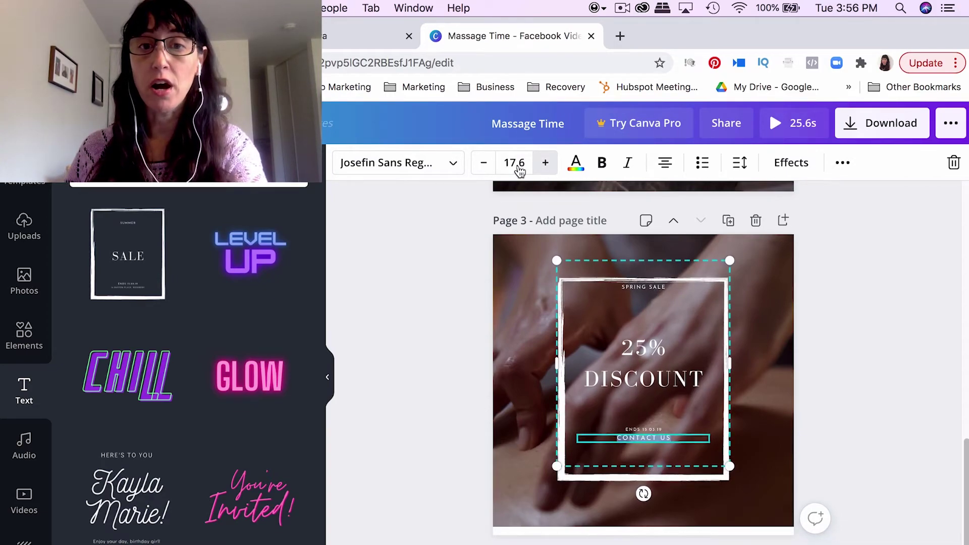
{"action": "left_click", "coordinate": [517, 166]}
{"action": "type", "text": "40"}
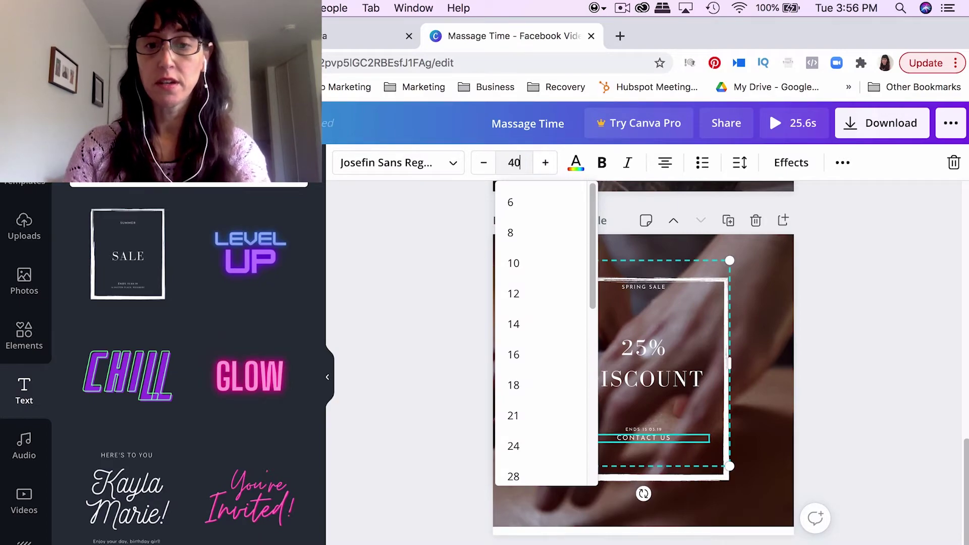
{"action": "key", "text": "Return"}
{"action": "left_click", "coordinate": [808, 418]}
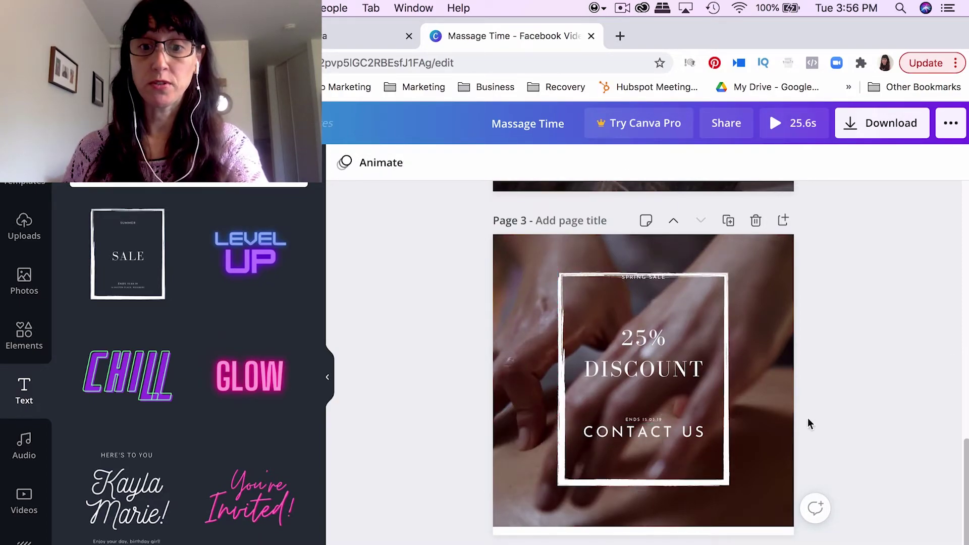
Step: Enlarge the ENDS 15.03.19 date line to font size 20.5
{"action": "left_click", "coordinate": [646, 419]}
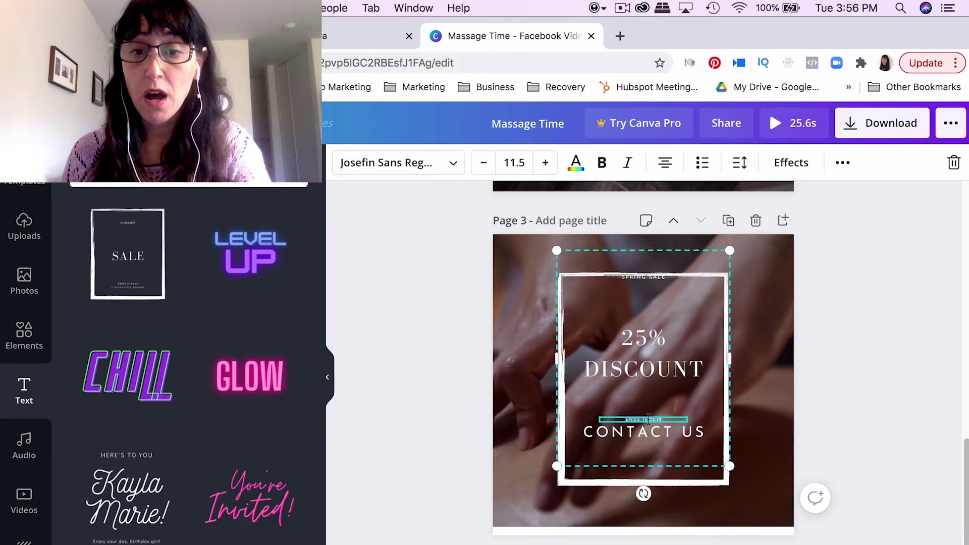
{"action": "left_click", "coordinate": [545, 163]}
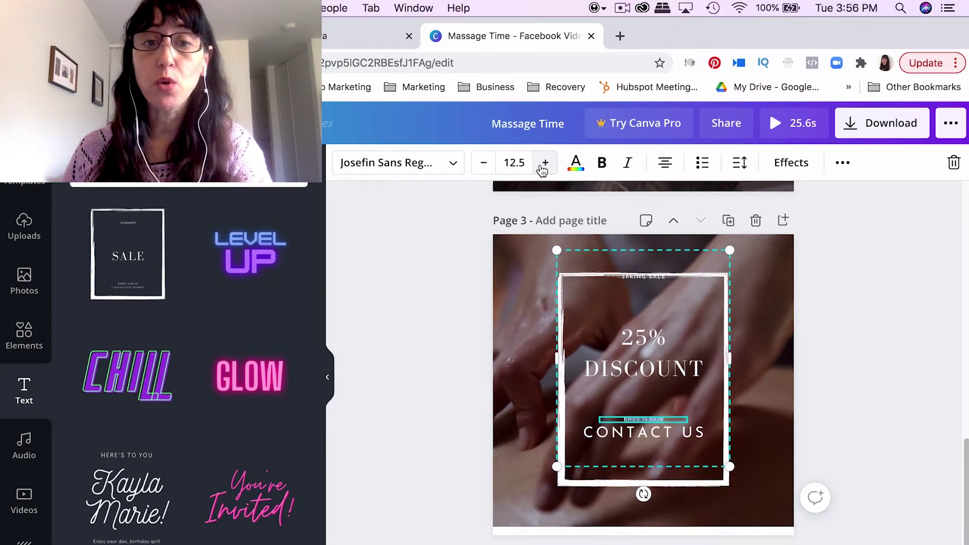
{"action": "left_click", "coordinate": [544, 163]}
{"action": "left_click", "coordinate": [544, 163]}
{"action": "left_click", "coordinate": [544, 163]}
{"action": "left_click", "coordinate": [545, 163]}
{"action": "left_click", "coordinate": [545, 163]}
{"action": "left_click", "coordinate": [544, 163]}
{"action": "left_click", "coordinate": [545, 163]}
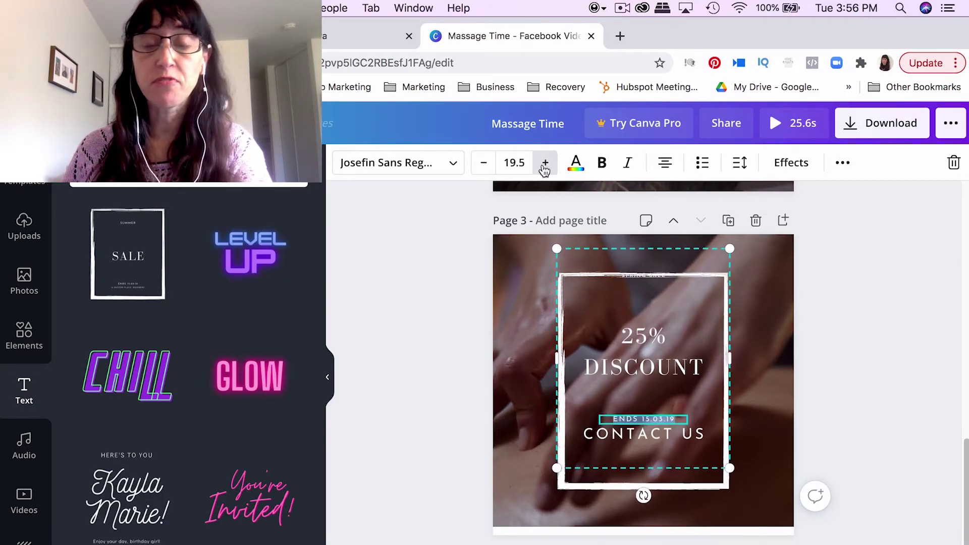
{"action": "left_click", "coordinate": [544, 163]}
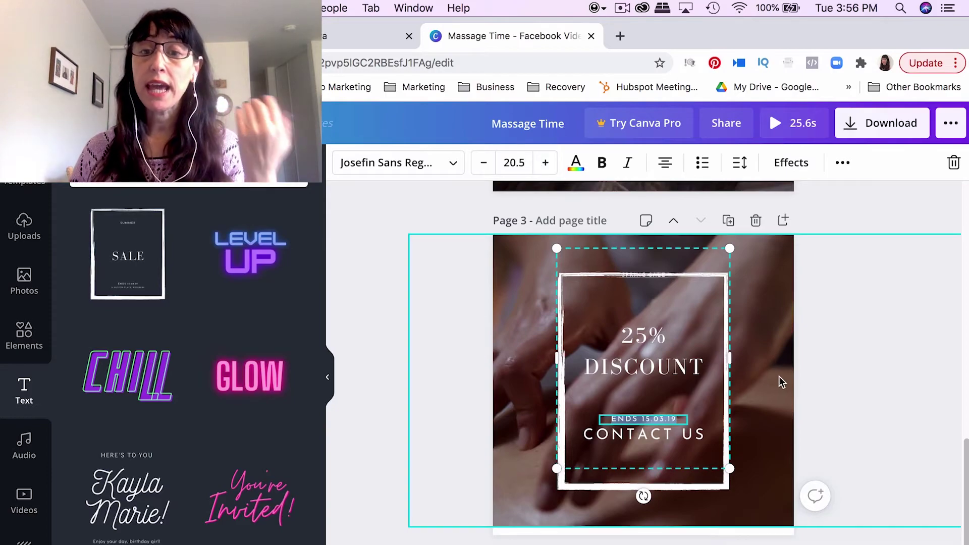
{"action": "left_click", "coordinate": [824, 386]}
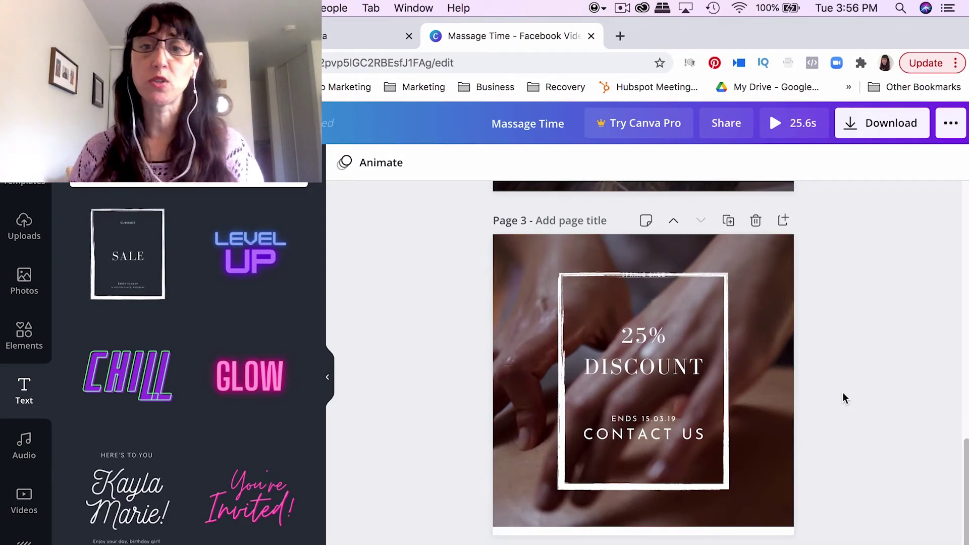
{"action": "left_click", "coordinate": [774, 126]}
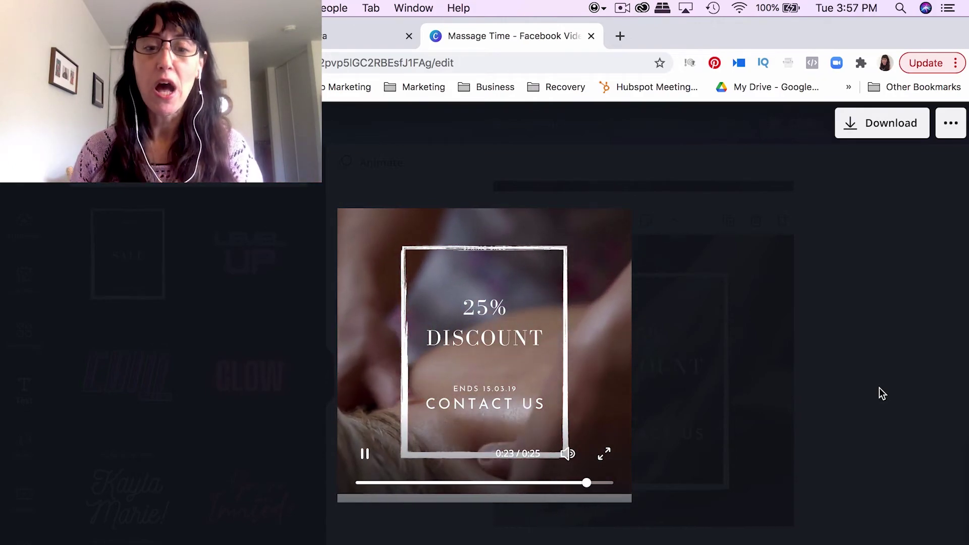
{"action": "left_click", "coordinate": [364, 454]}
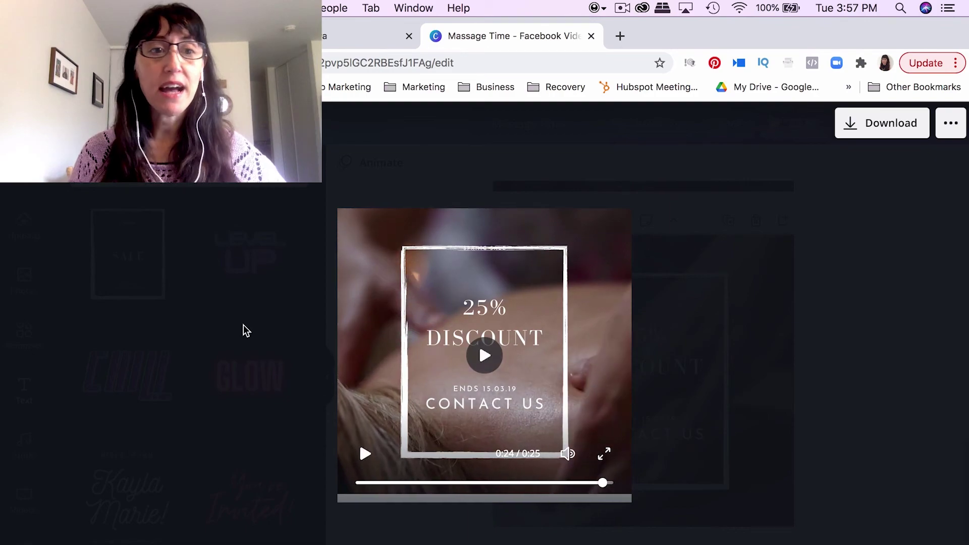
{"action": "key", "text": "Escape"}
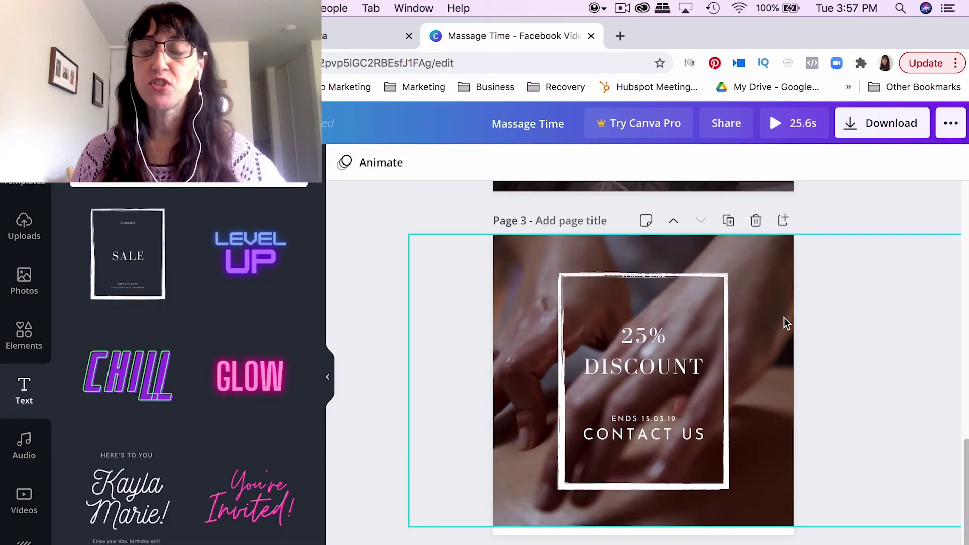